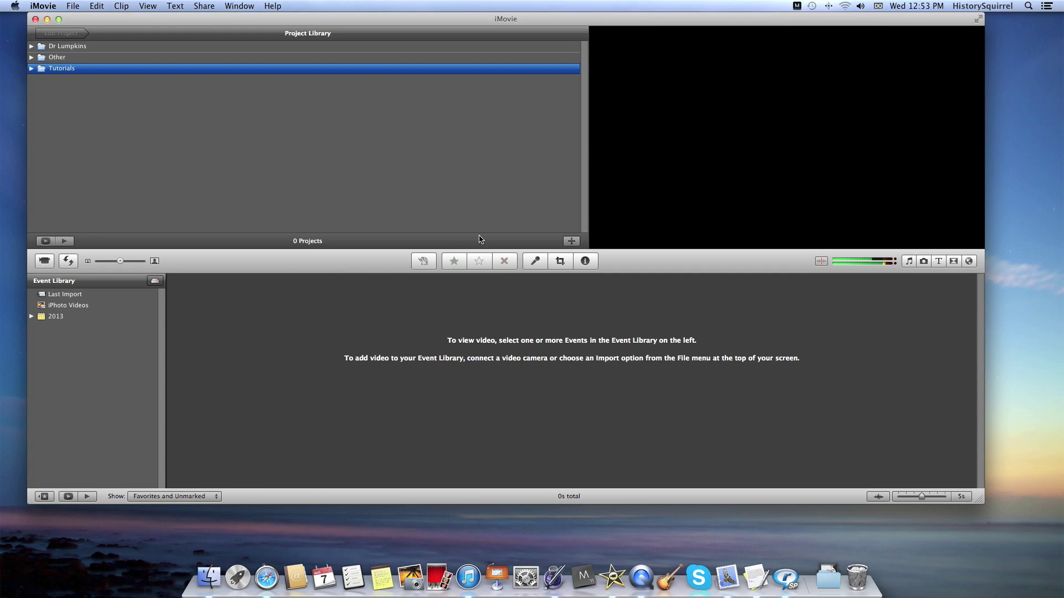
Step: Create a project titled 'Sample Project', keeping the Widescreen (16:9) aspect ratio
left_click(571, 241)
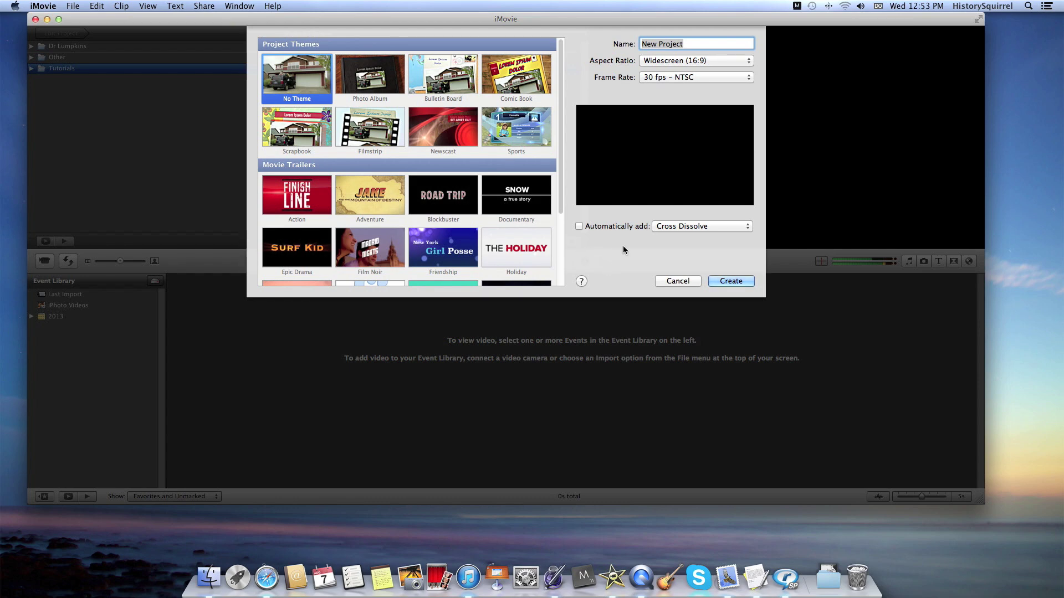
type("Sample N")
key("BackSpace")
type("Project")
left_click(678, 63)
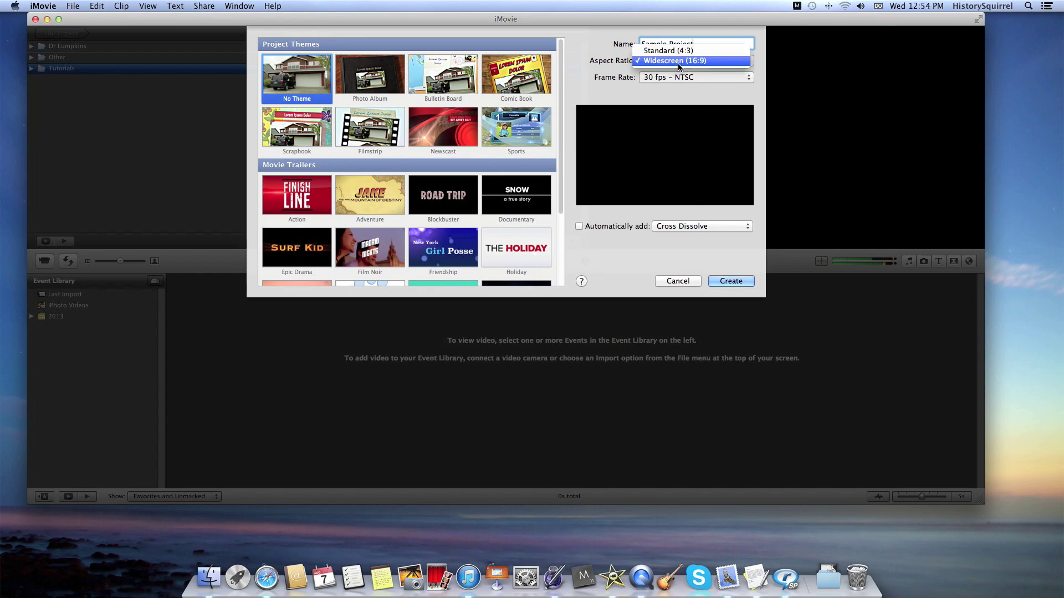
left_click(679, 62)
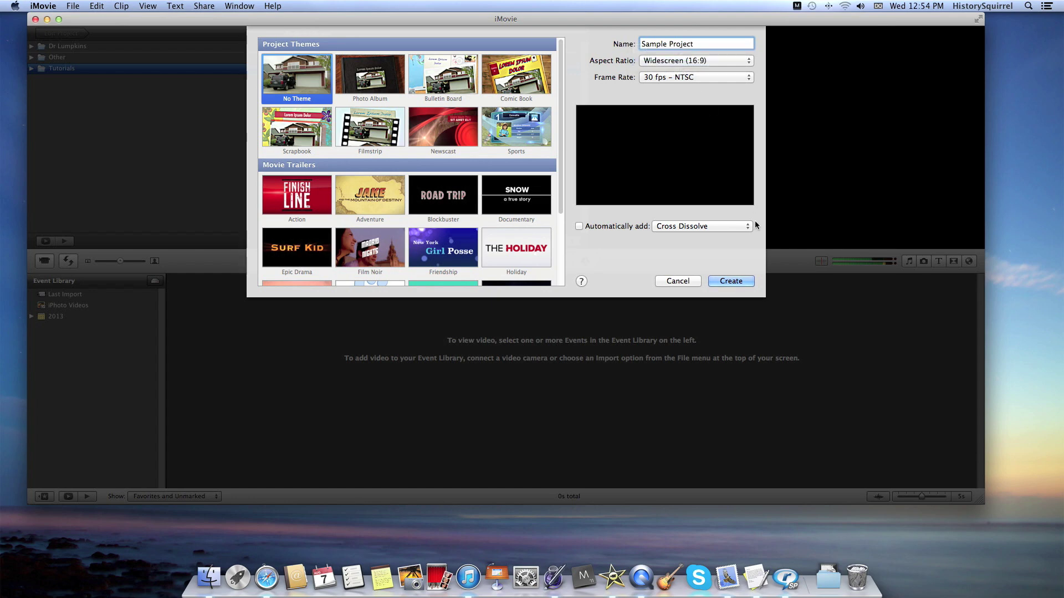
left_click(737, 281)
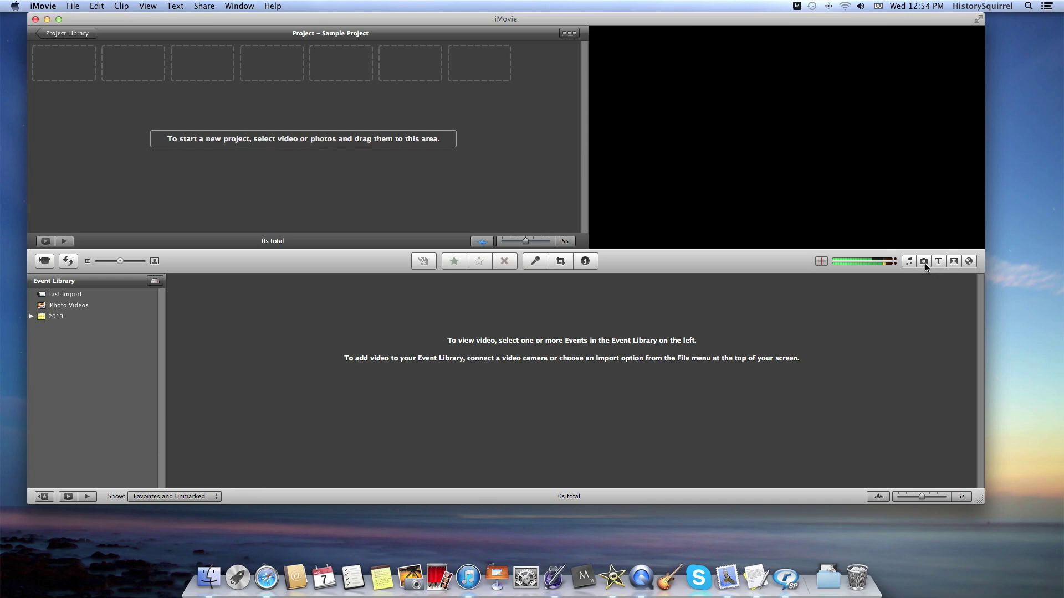
Step: Drag the black-and-white camp photo from the Test Project album into the project
left_click(924, 265)
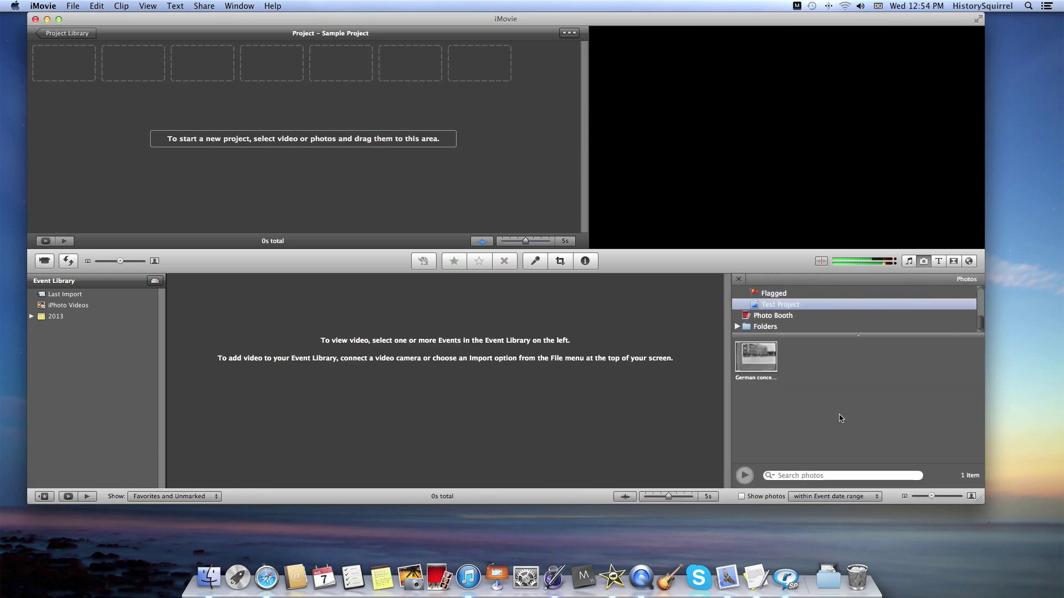
scroll(794, 329, "up", 3)
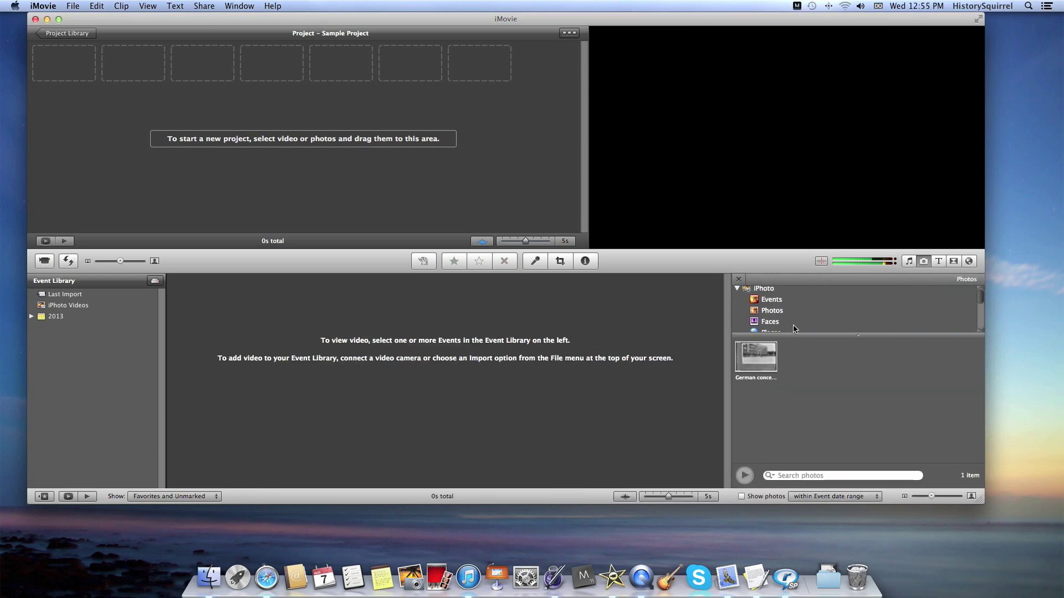
scroll(794, 329, "down", 2)
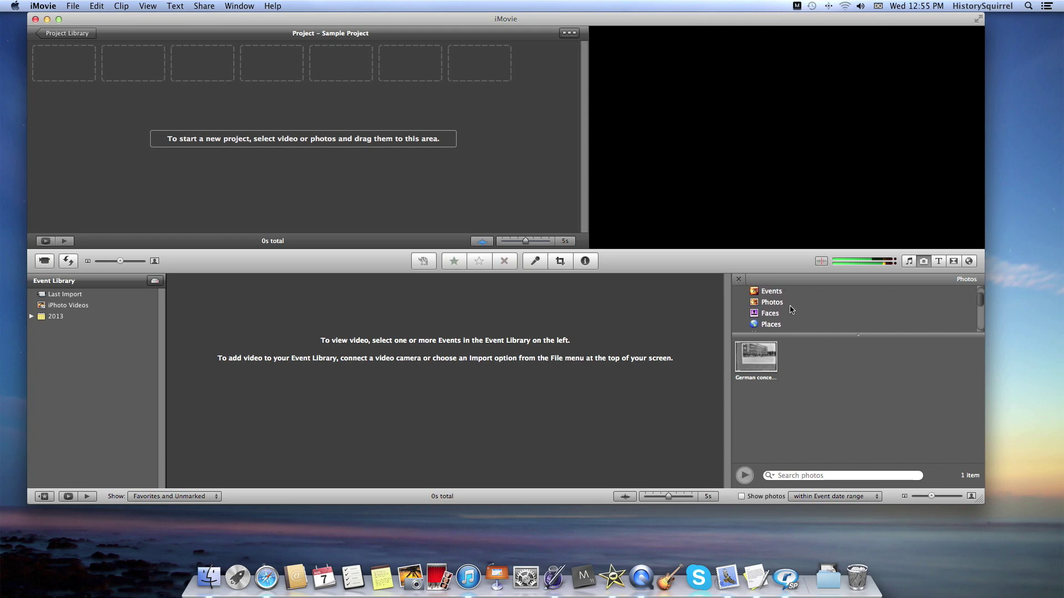
scroll(791, 309, "down", 4)
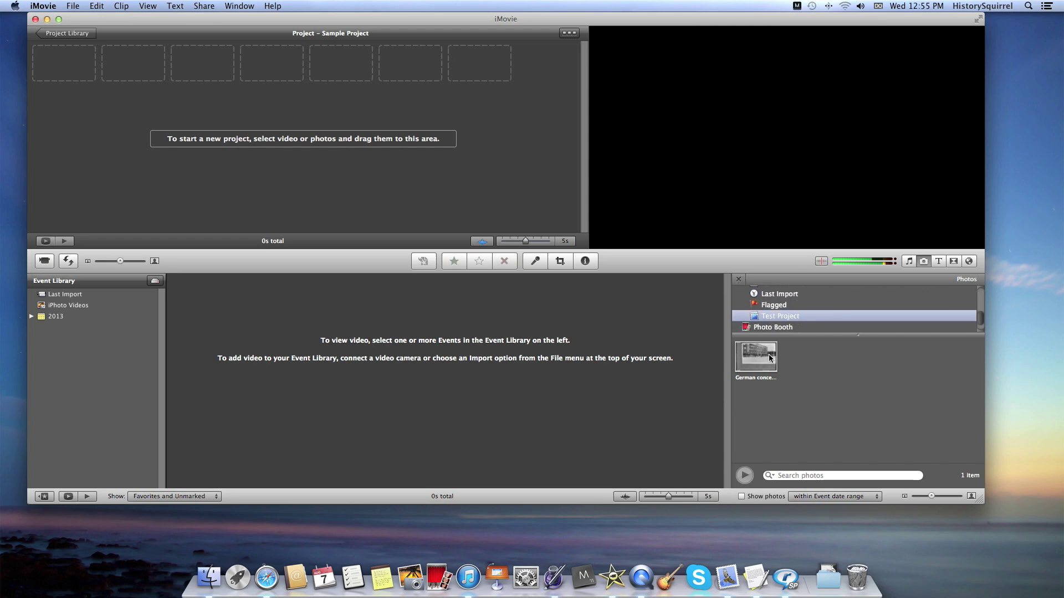
left_click_drag(769, 354, 188, 77)
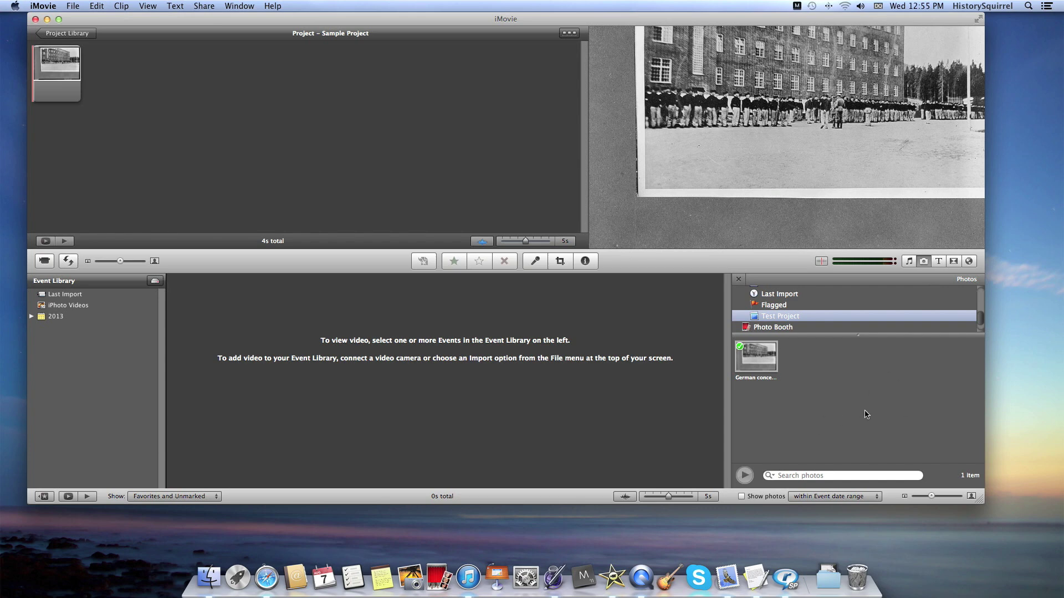
Step: Place the Drifting title at the project's start, before the photo, on a Gray background
left_click(942, 262)
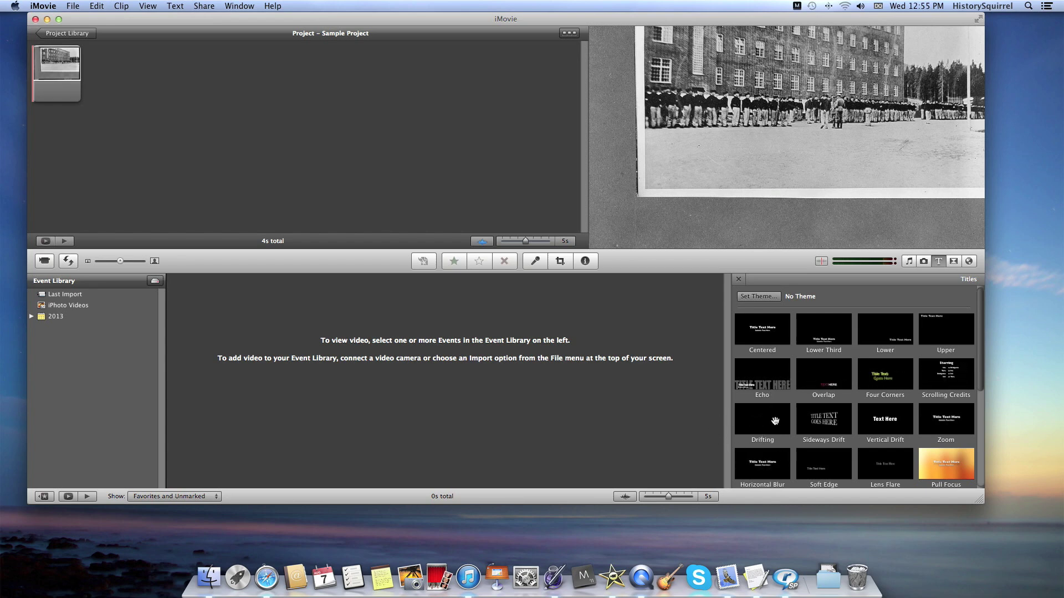
left_click_drag(785, 425, 32, 86)
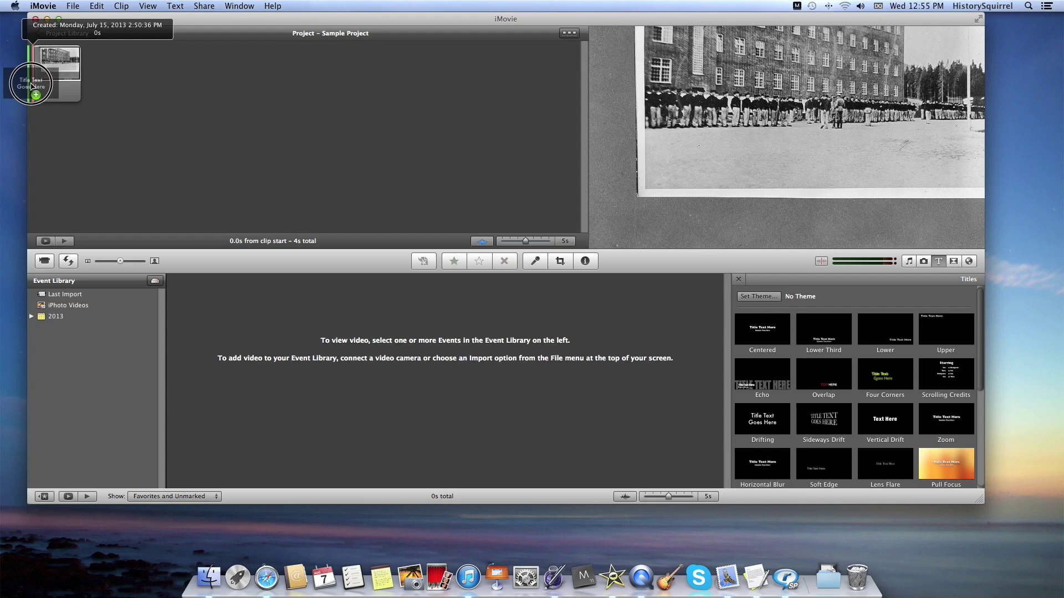
left_click_drag(32, 86, 32, 87)
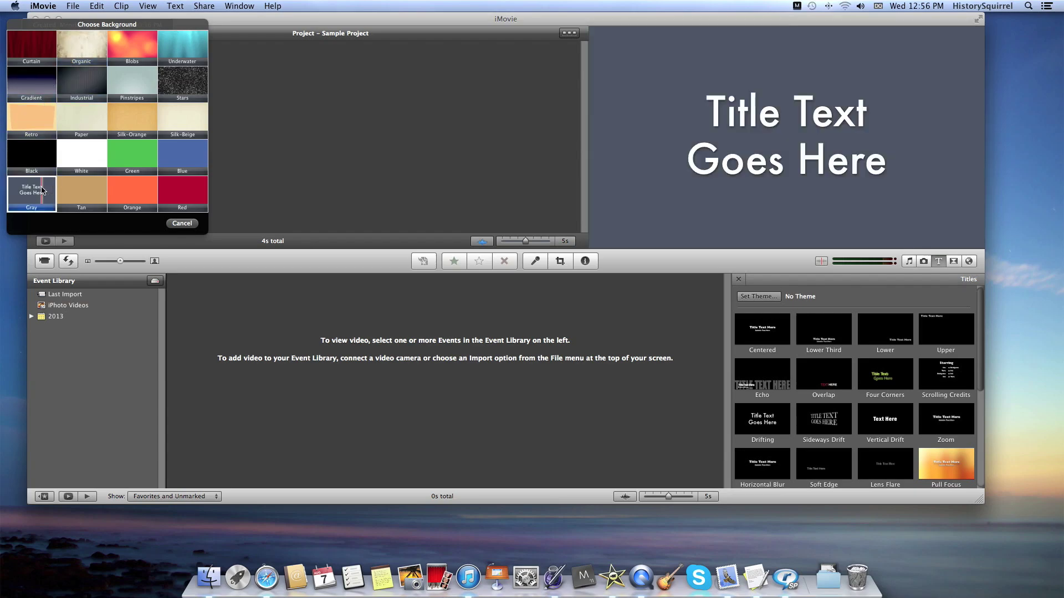
left_click(44, 191)
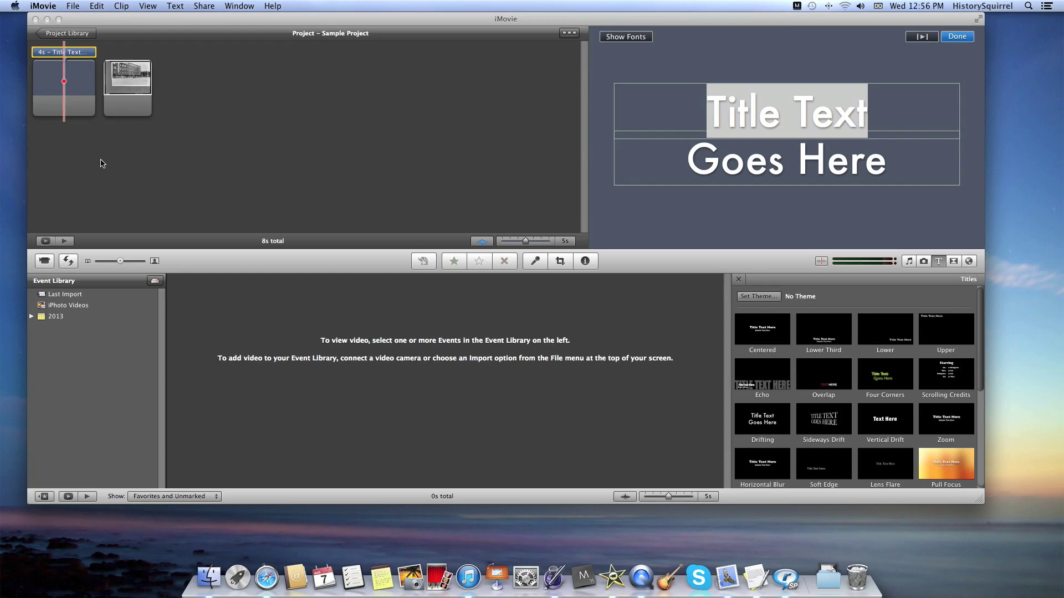
Step: Retype the title lines as 'Grini, Norway' and 'A Testament to', undoing the stray 'Terror' edit
type("Grin")
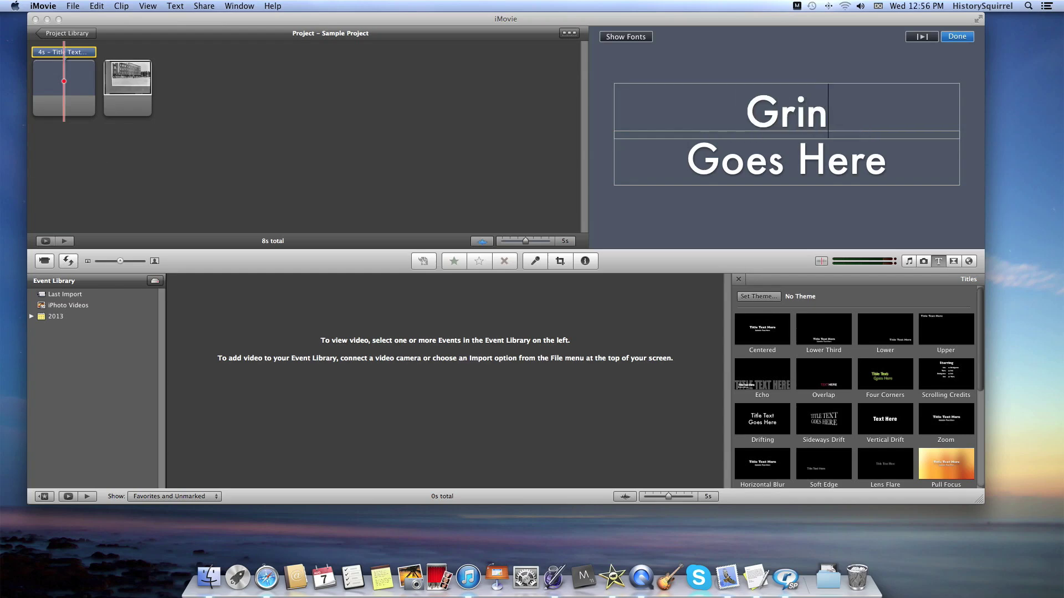
type("i, Norway")
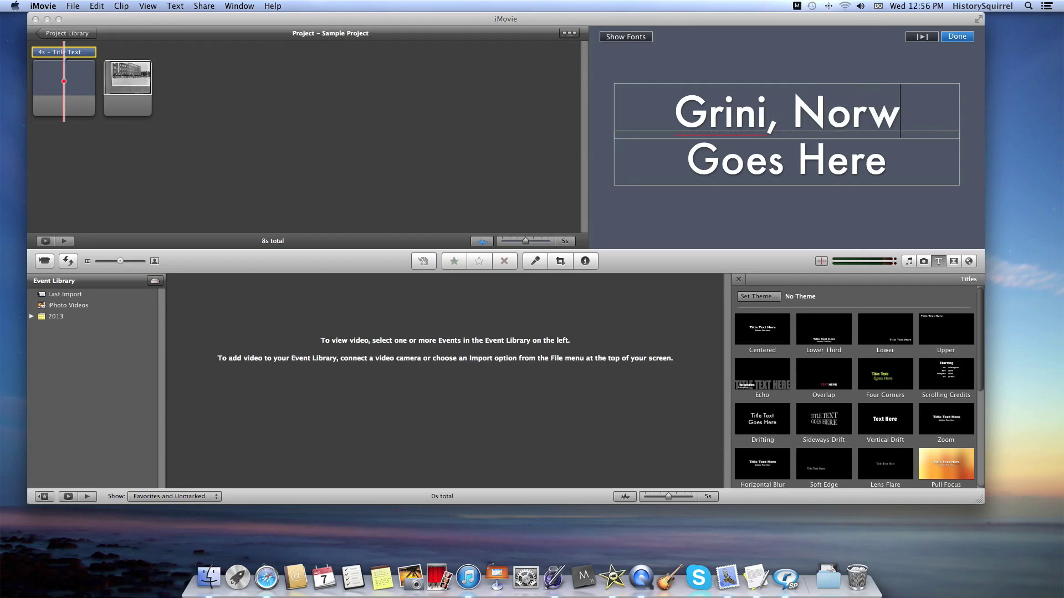
left_click(784, 166)
type("A")
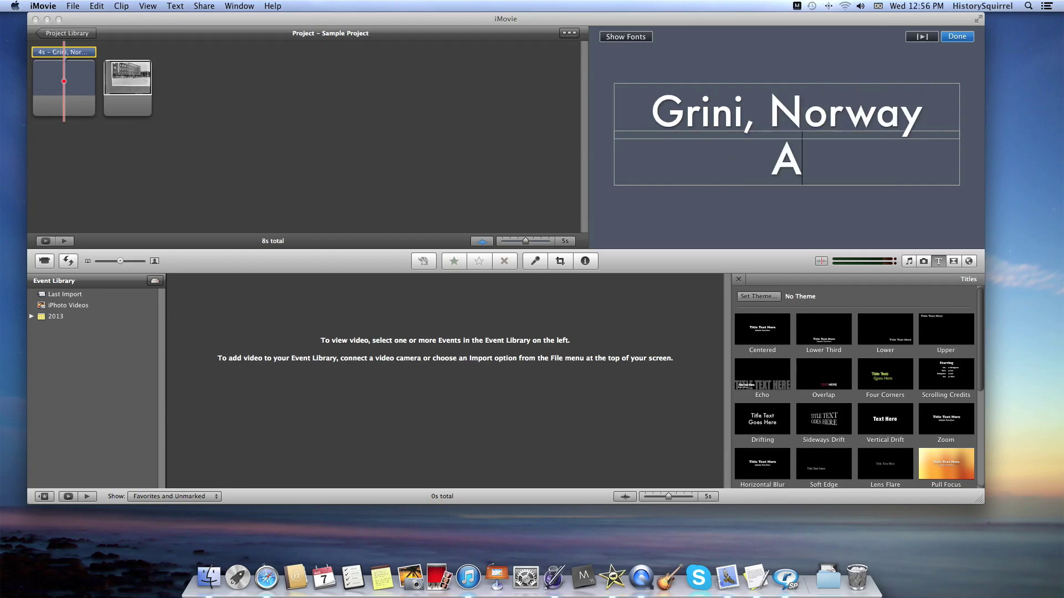
type(" Testament to")
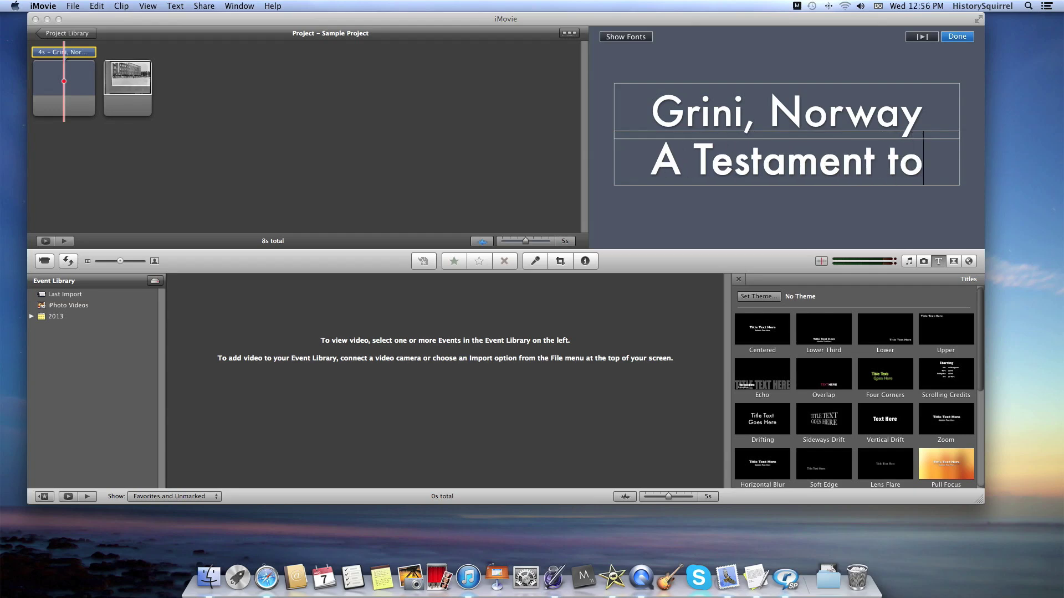
key("super+a")
type("Terror")
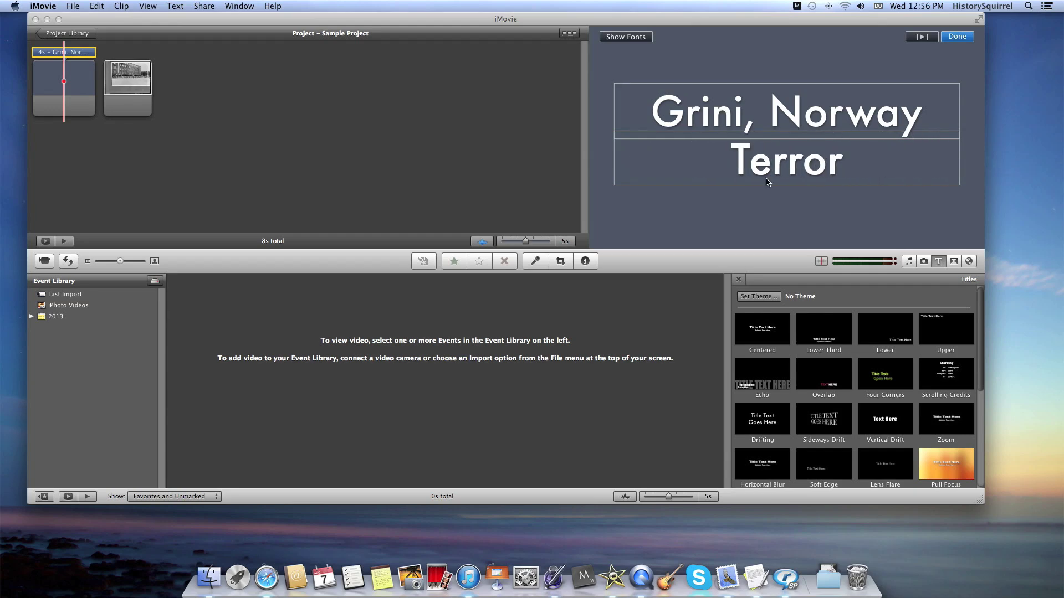
key("super+z")
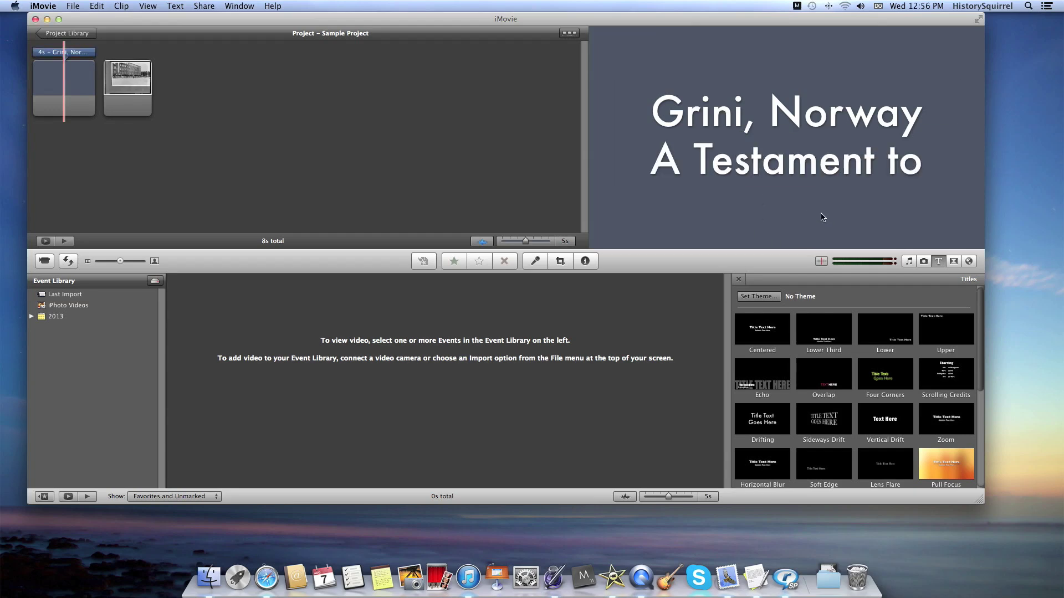
left_click(780, 168)
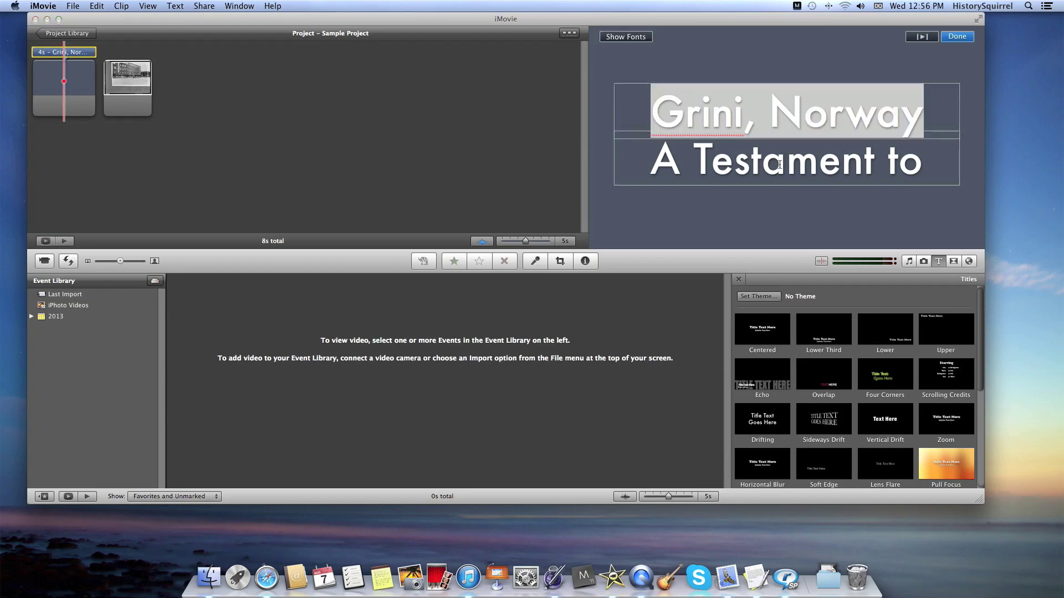
Step: Make the title text black and the smallest size in the font choices
left_click(639, 39)
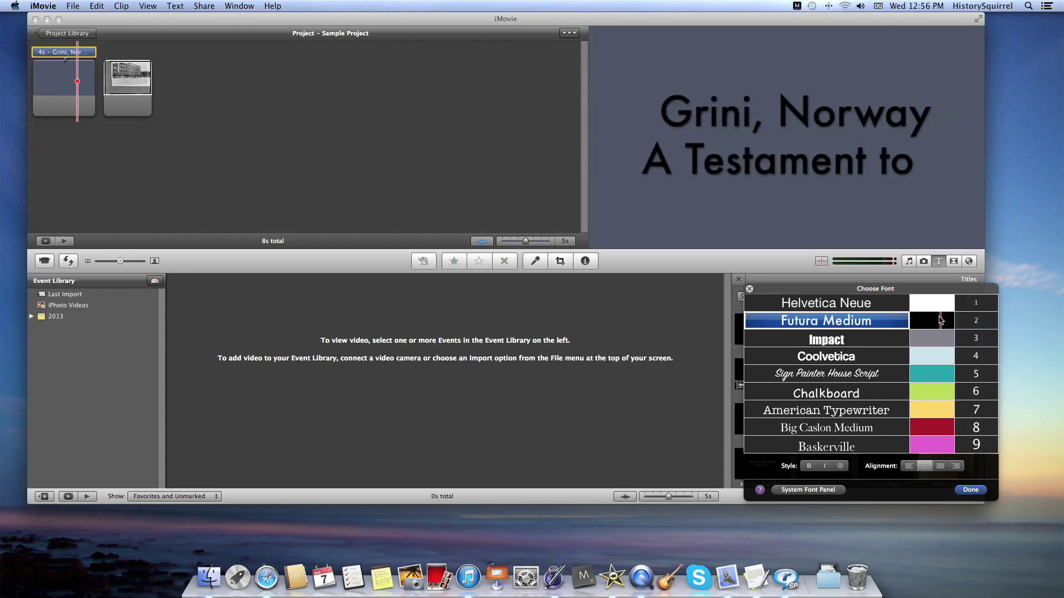
left_click(962, 319)
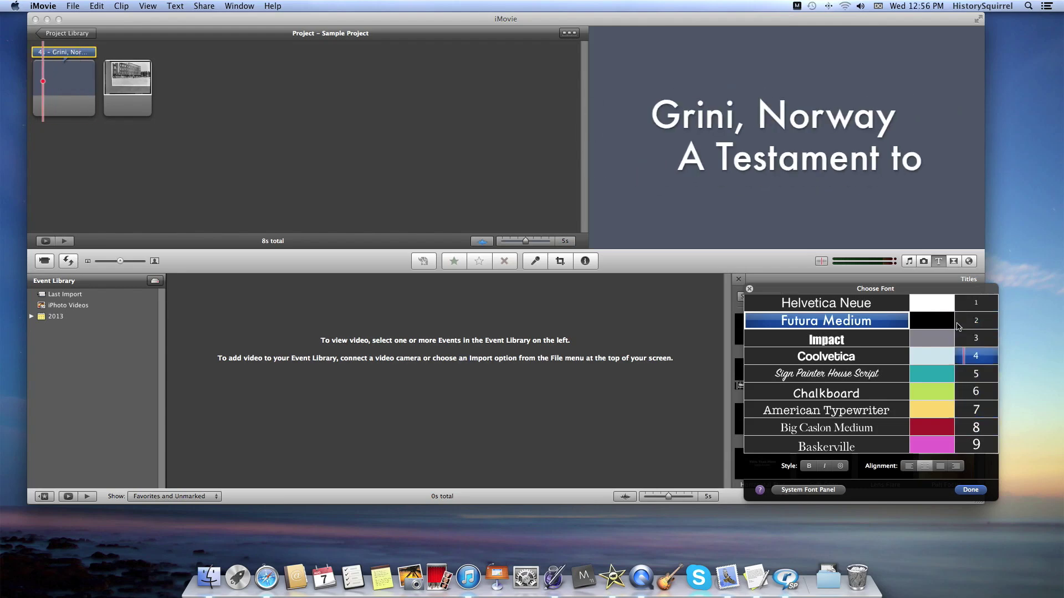
left_click(955, 304)
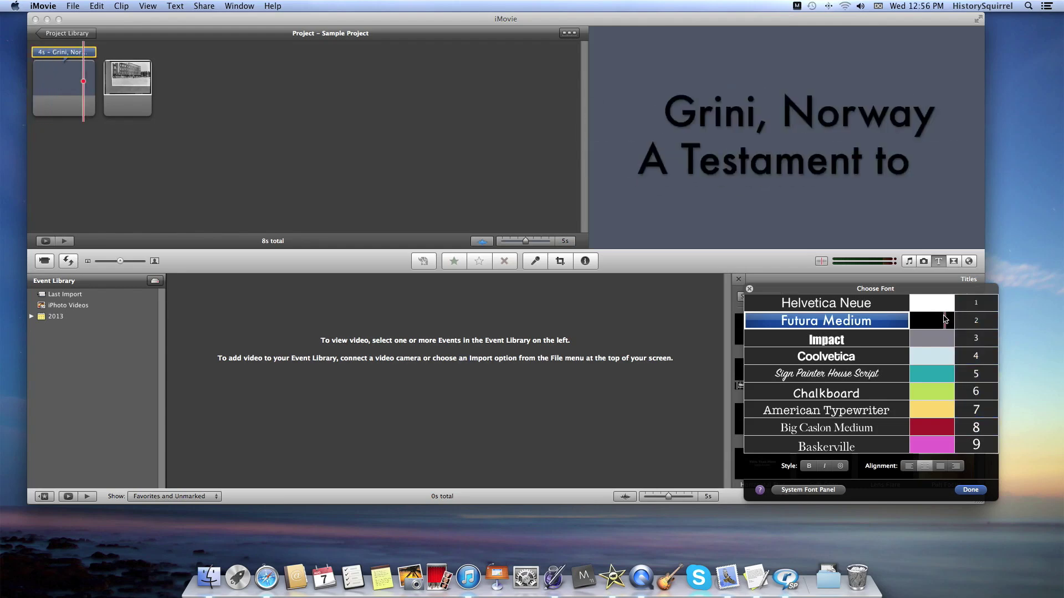
left_click(944, 319)
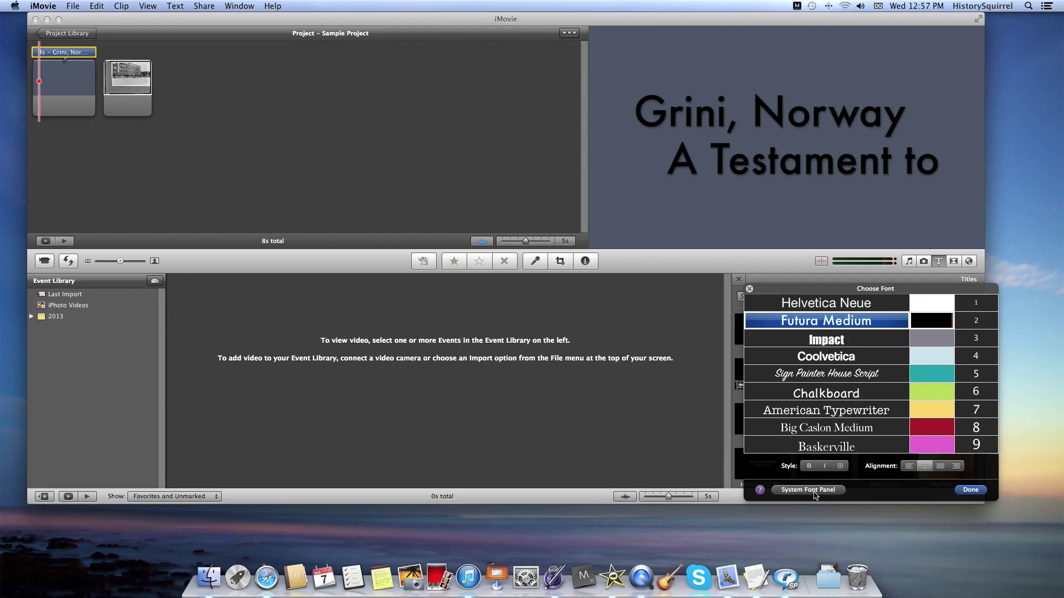
Step: Set the whole second title line to font size 48 in the system font panel, then finish editing
left_click(823, 491)
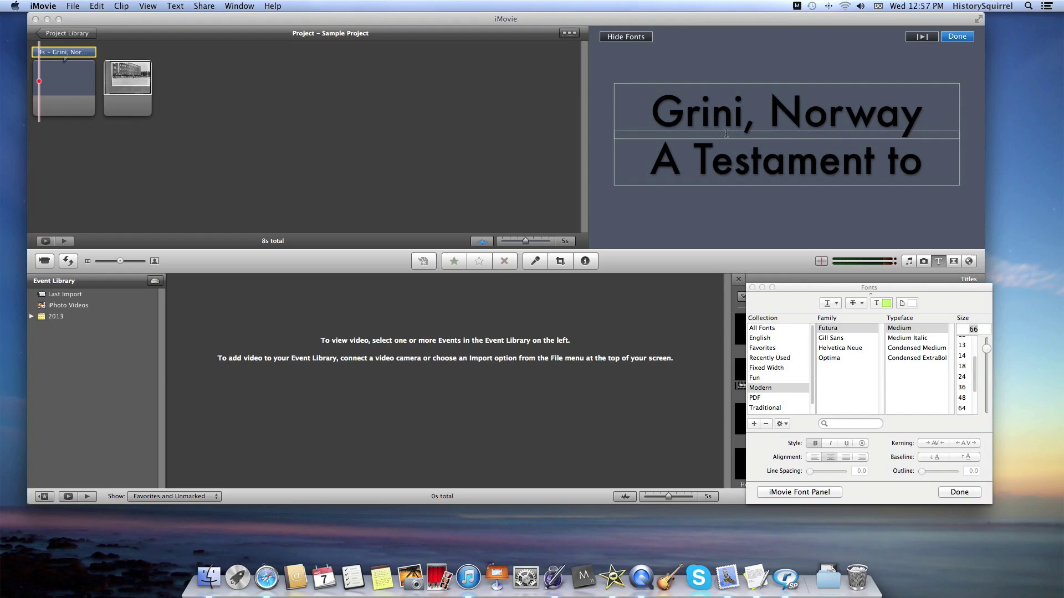
triple_click(765, 152)
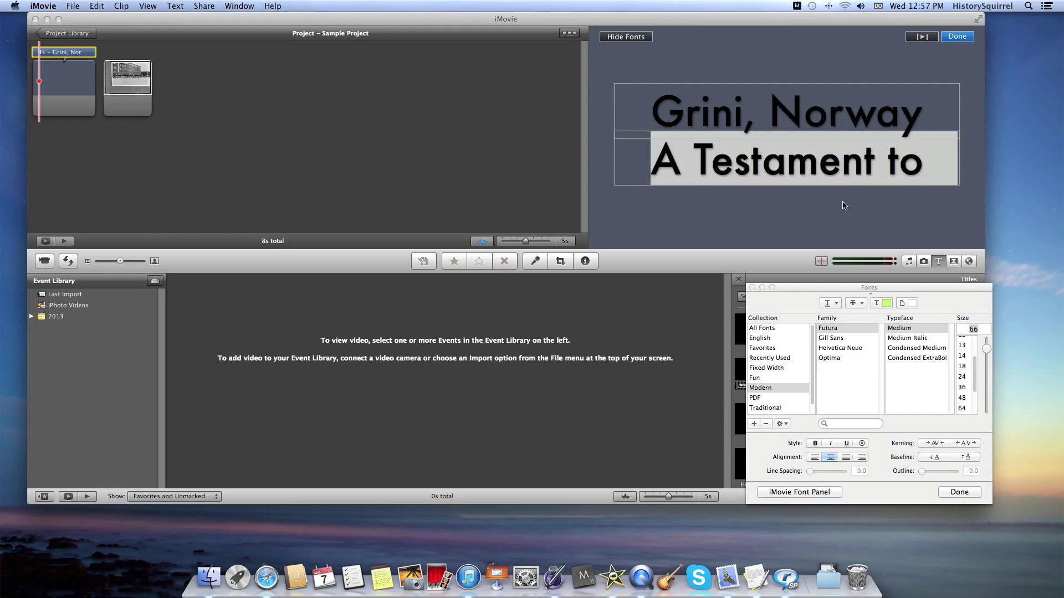
left_click(962, 408)
left_click(962, 398)
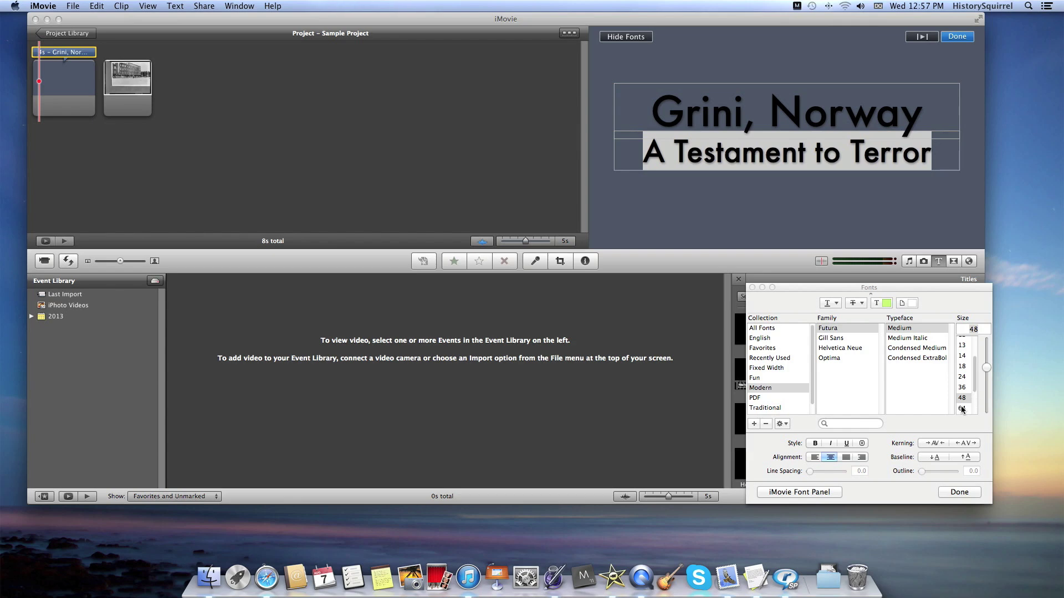
left_click(943, 493)
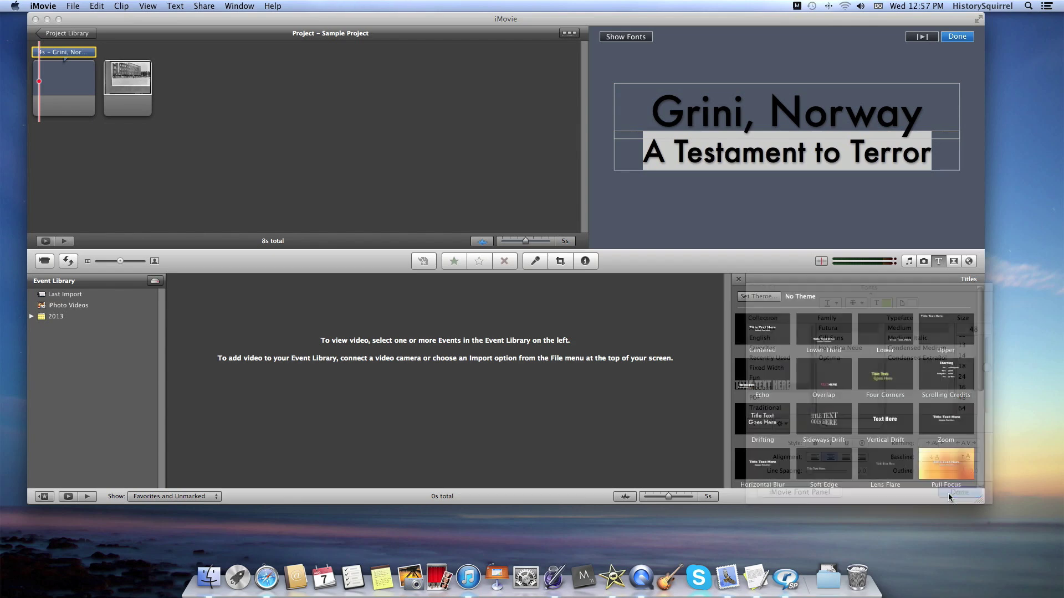
left_click(958, 38)
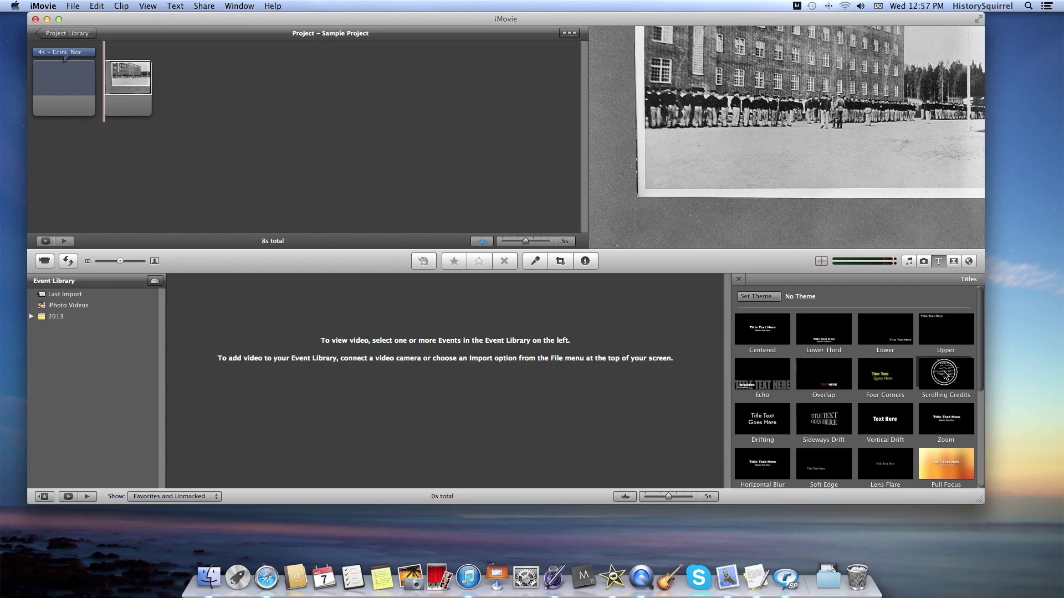
Step: Add Gray-background Scrolling Credits after the photo, thanking The Library of Congress and FreePlayMusic.com
left_click_drag(945, 375, 193, 88)
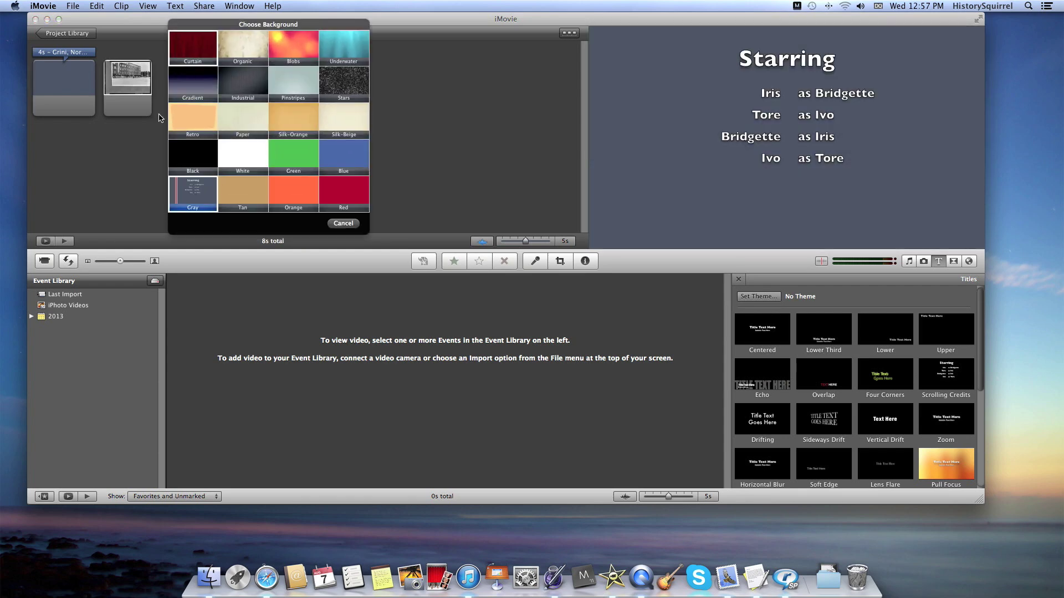
left_click(184, 193)
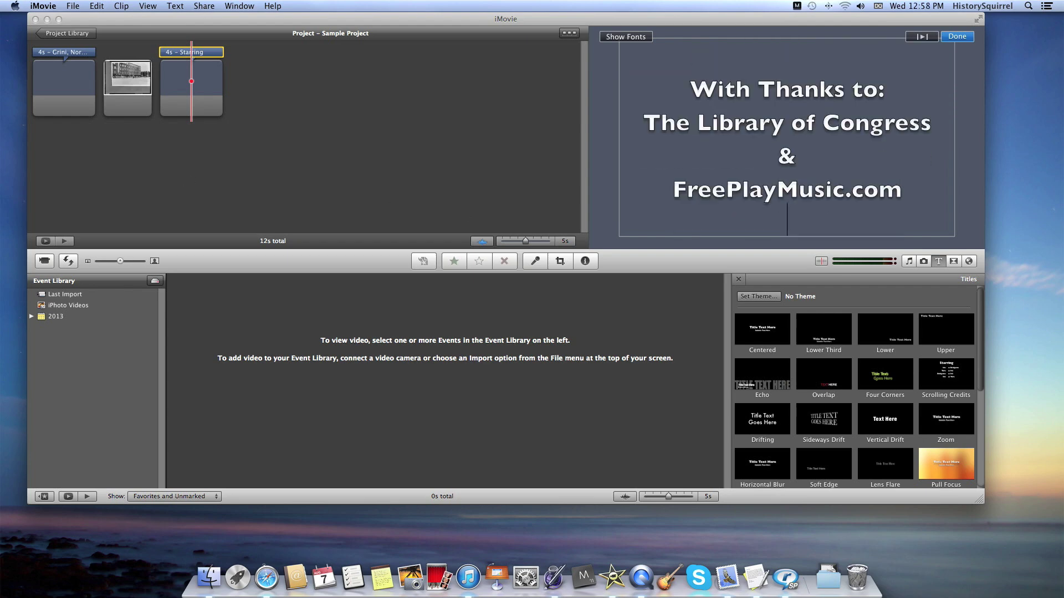
left_click(958, 37)
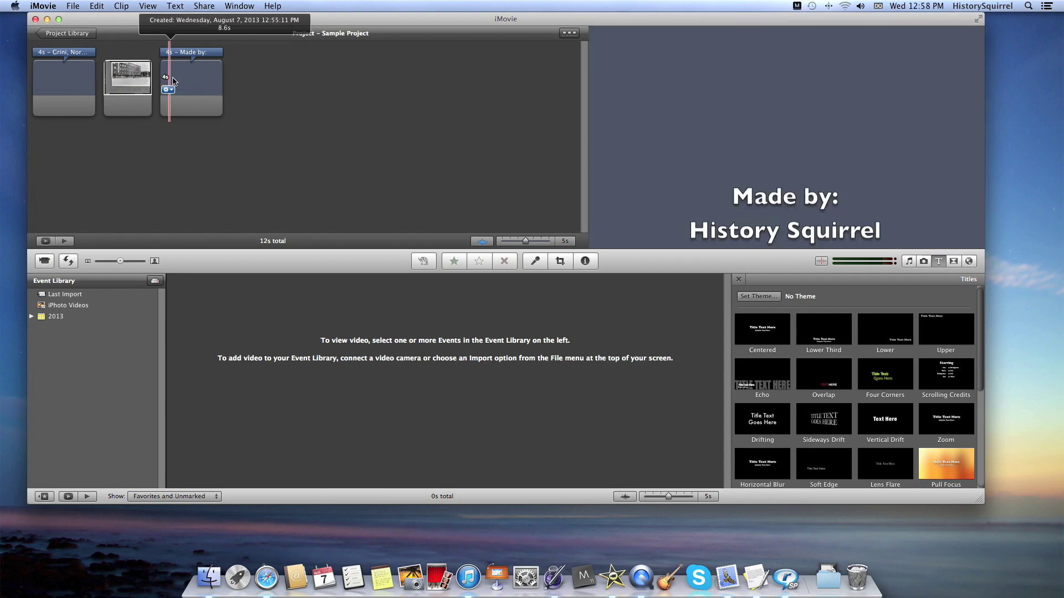
Step: Show the Transitions browser and pick up the Fade to Black transition
left_click(952, 264)
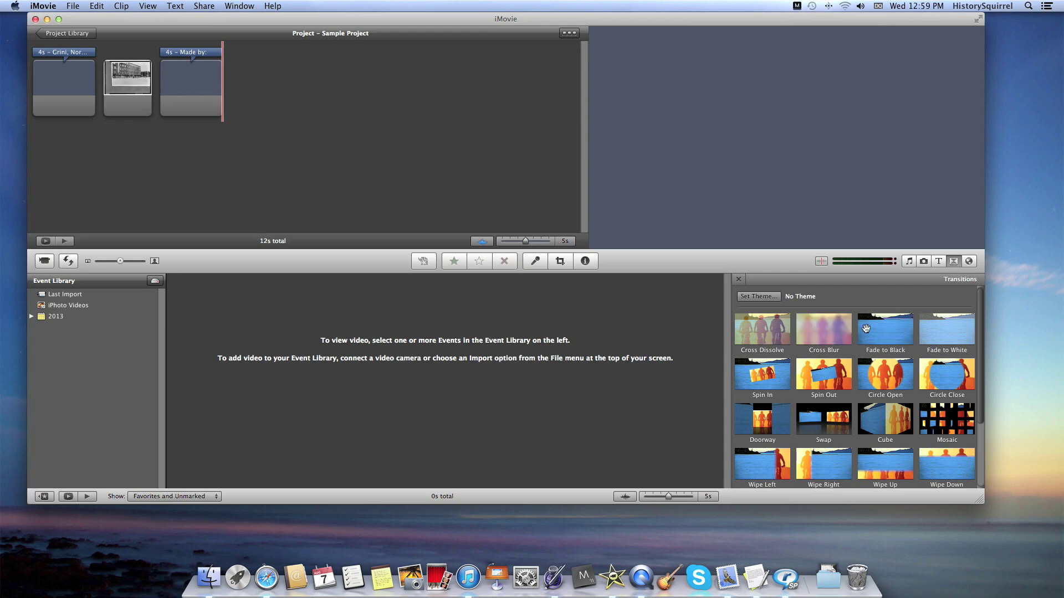
scroll(918, 353, "down", 3)
scroll(918, 352, "up", 3)
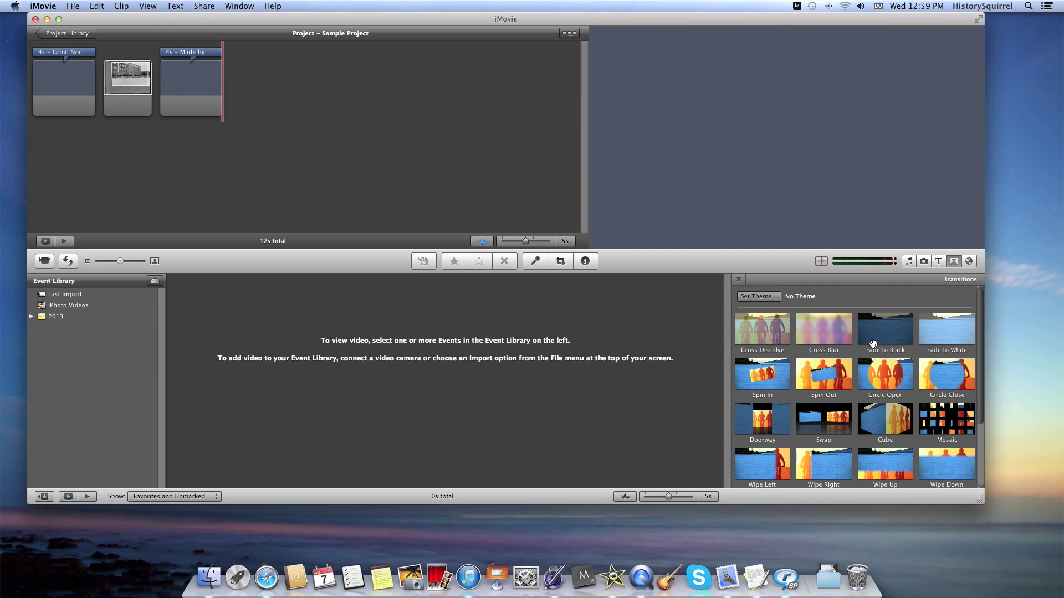
left_click(868, 334)
Step: Add Fade to Black at the movie's end, between title and photo, and between photo and credits
mouse_move(868, 334)
left_mouse_down()
mouse_move(657, 267)
mouse_move(431, 230)
mouse_move(235, 80)
left_mouse_up()
mouse_move(897, 316)
left_mouse_down()
mouse_move(886, 324)
mouse_move(608, 222)
mouse_move(492, 199)
mouse_move(107, 56)
mouse_move(102, 88)
left_mouse_up()
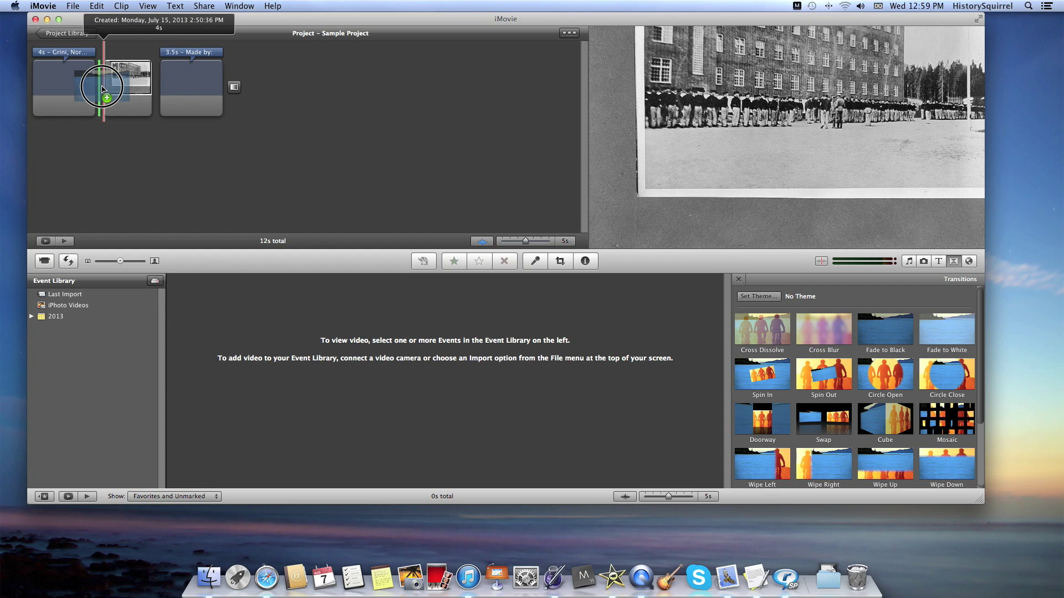
left_click_drag(102, 88, 101, 94)
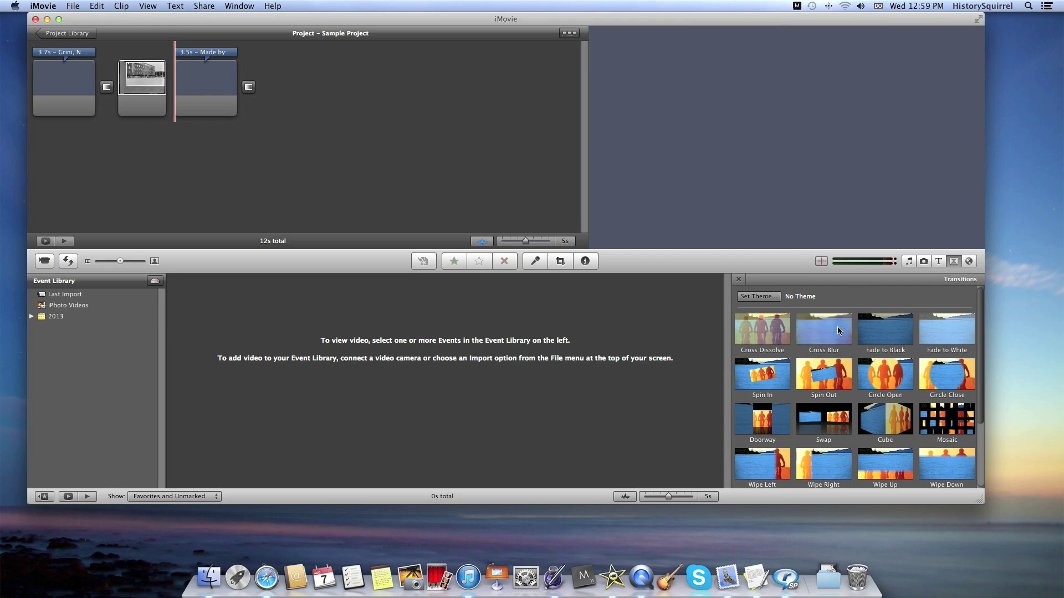
left_click_drag(882, 327, 252, 94)
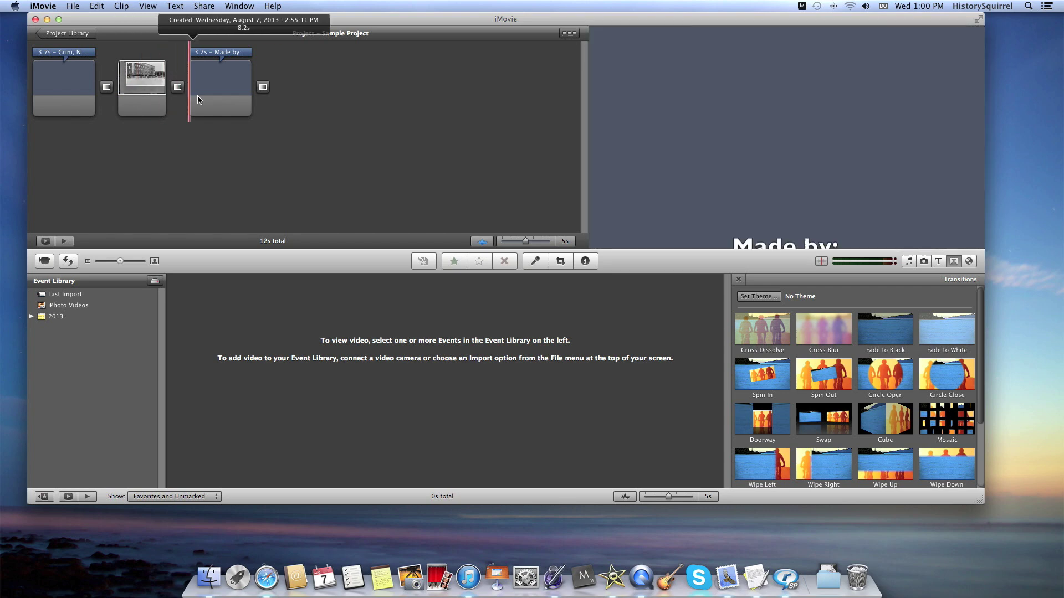
Step: Change the transition following the photo to last 0.6 seconds
double_click(179, 87)
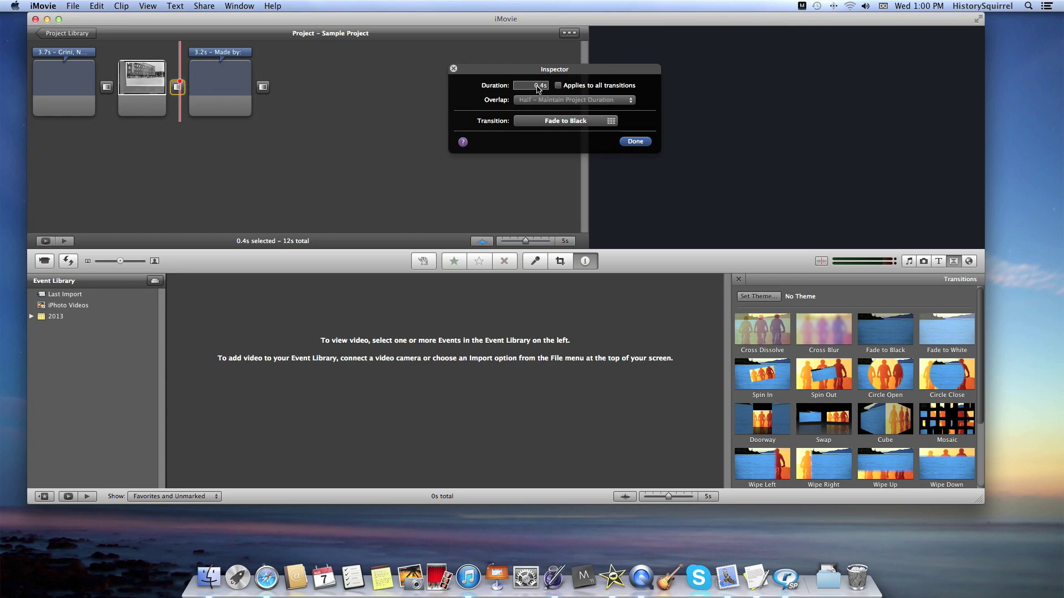
left_click(537, 86)
left_click(635, 142)
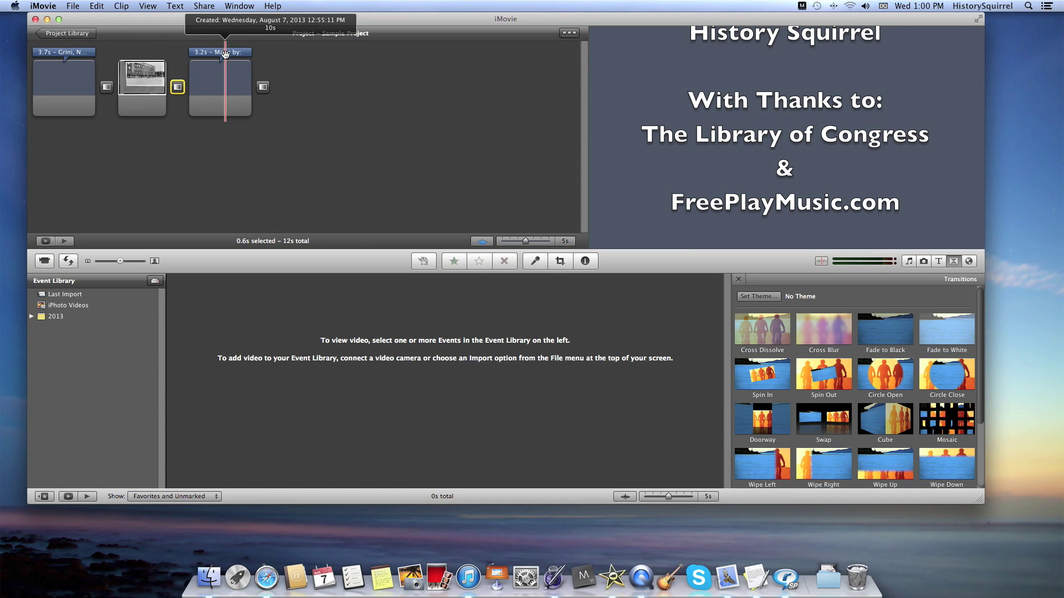
Step: Select all the 'Made by' credits text and colour it black in the iMovie Font Panel
left_click(227, 54)
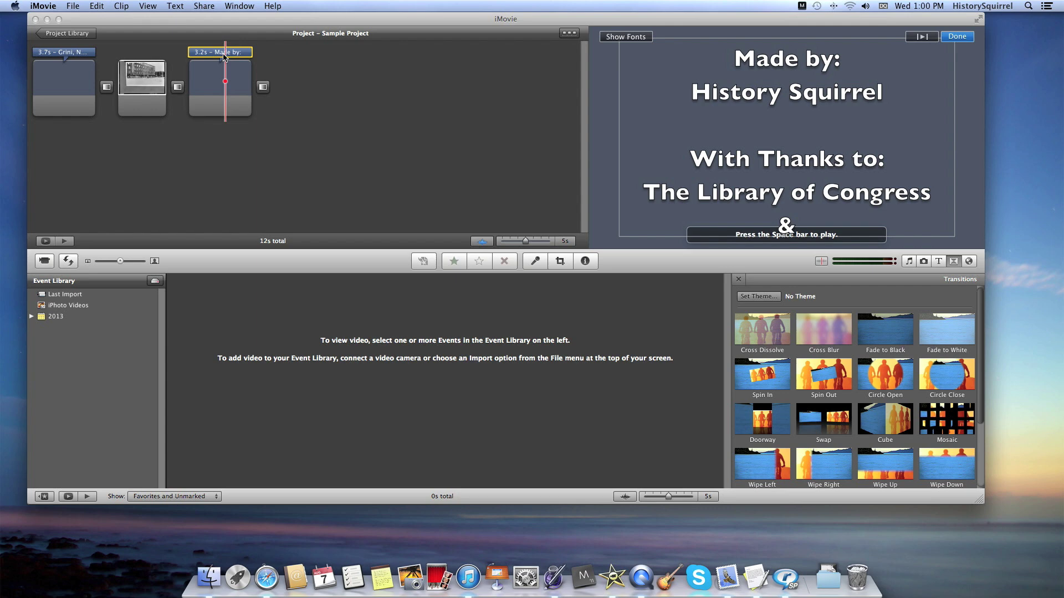
left_click(806, 138)
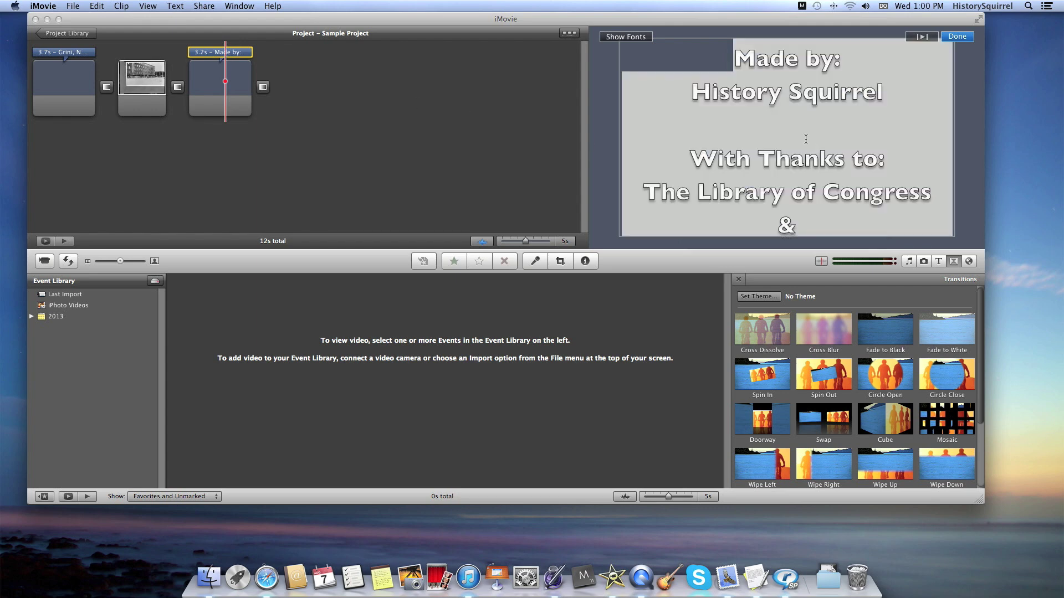
left_click(632, 37)
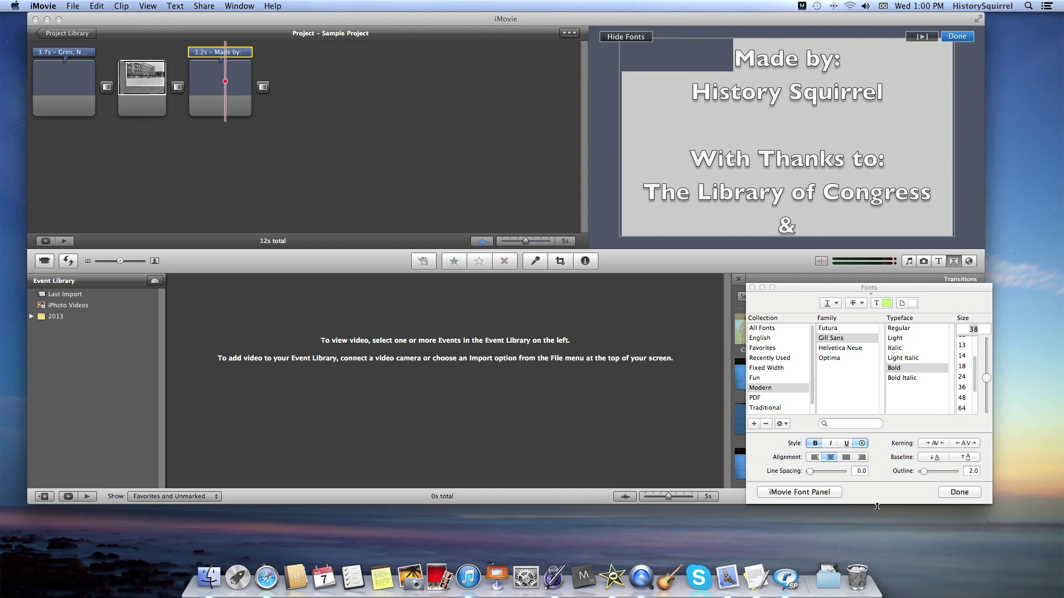
left_click(803, 492)
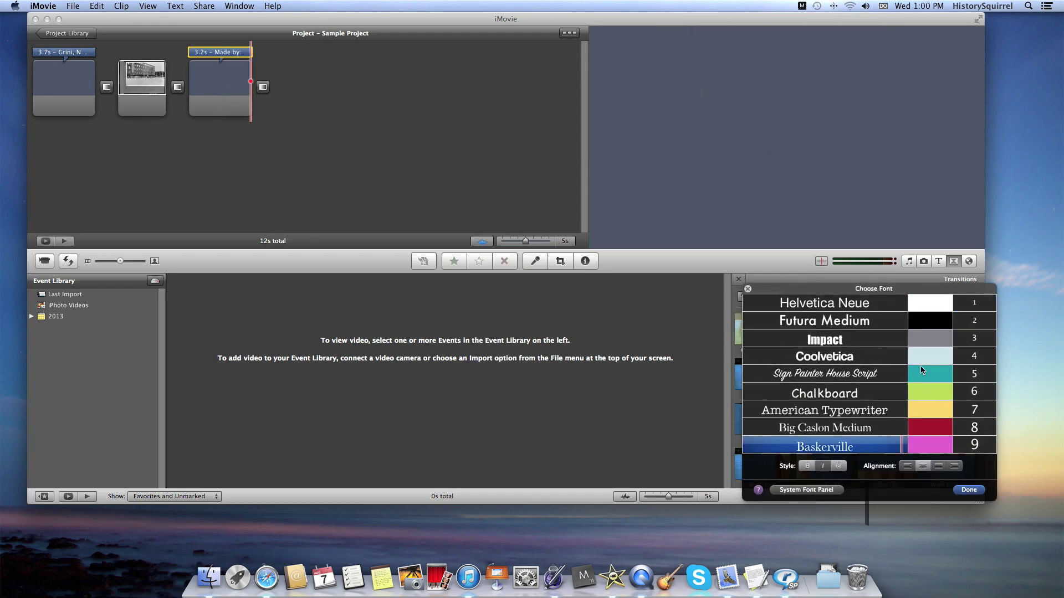
left_click(926, 322)
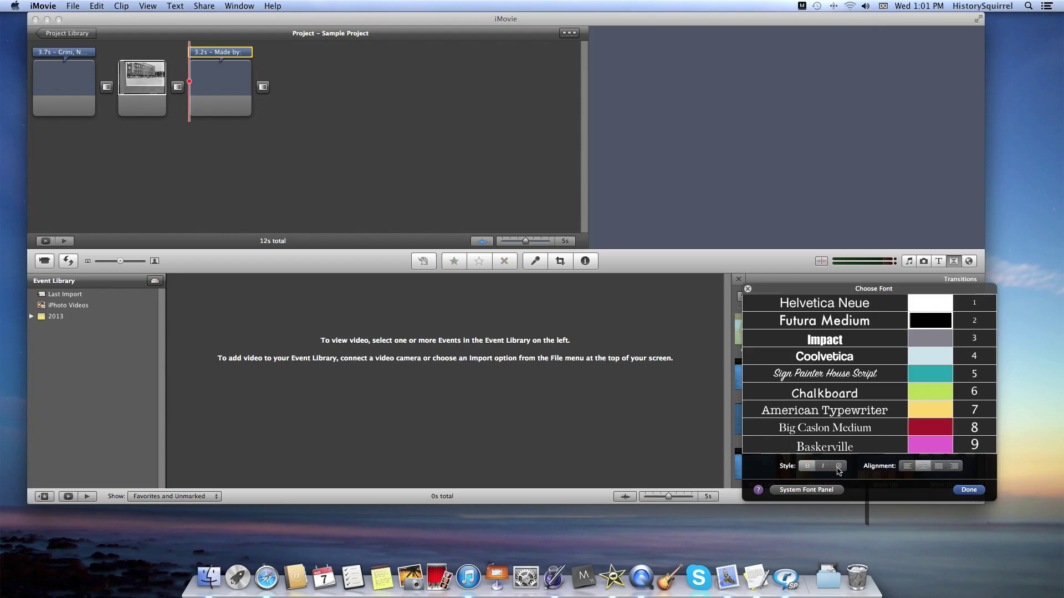
left_click(973, 492)
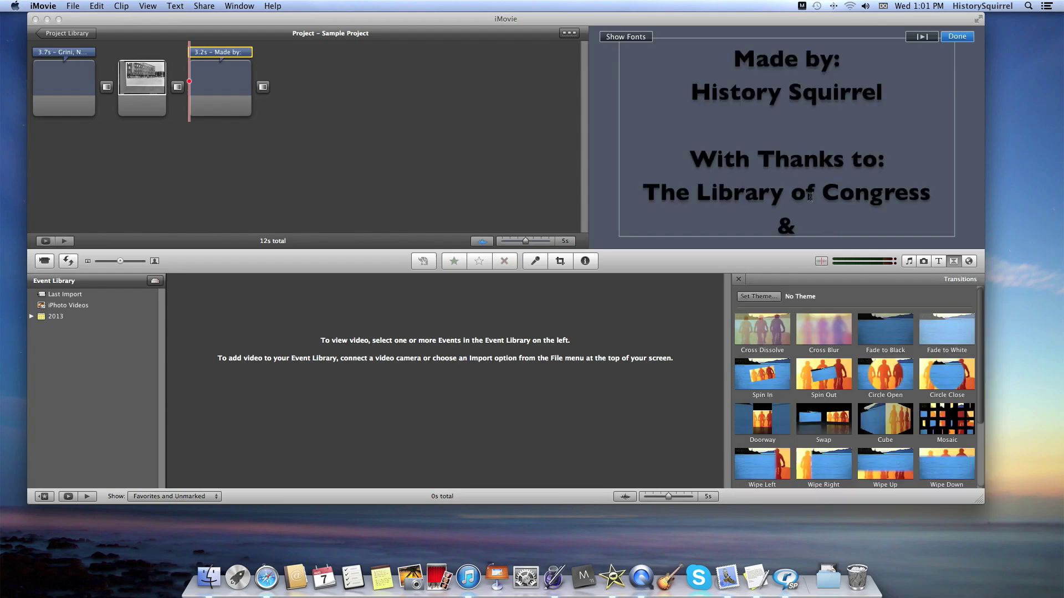
left_click(958, 36)
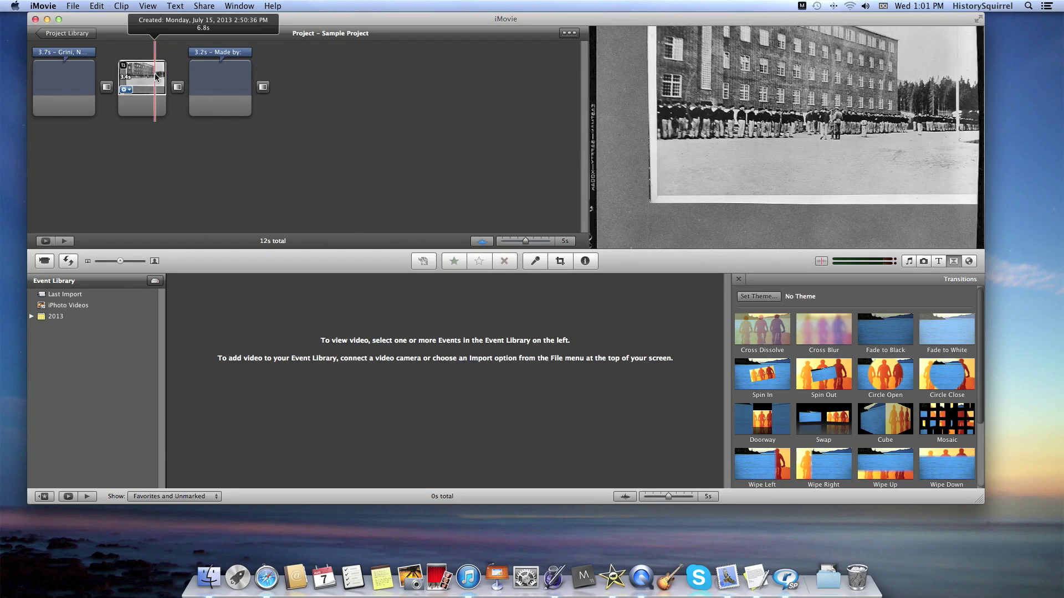
Step: Crop the camp photo, nudging the crop area slightly down, and switch it to Ken Burns
left_click(156, 78)
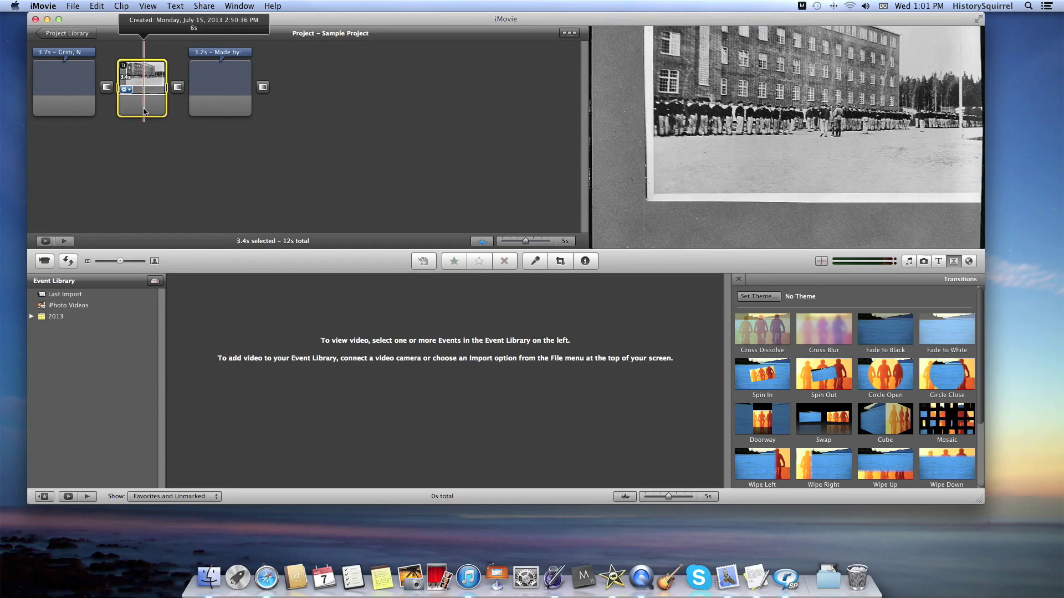
left_click(560, 262)
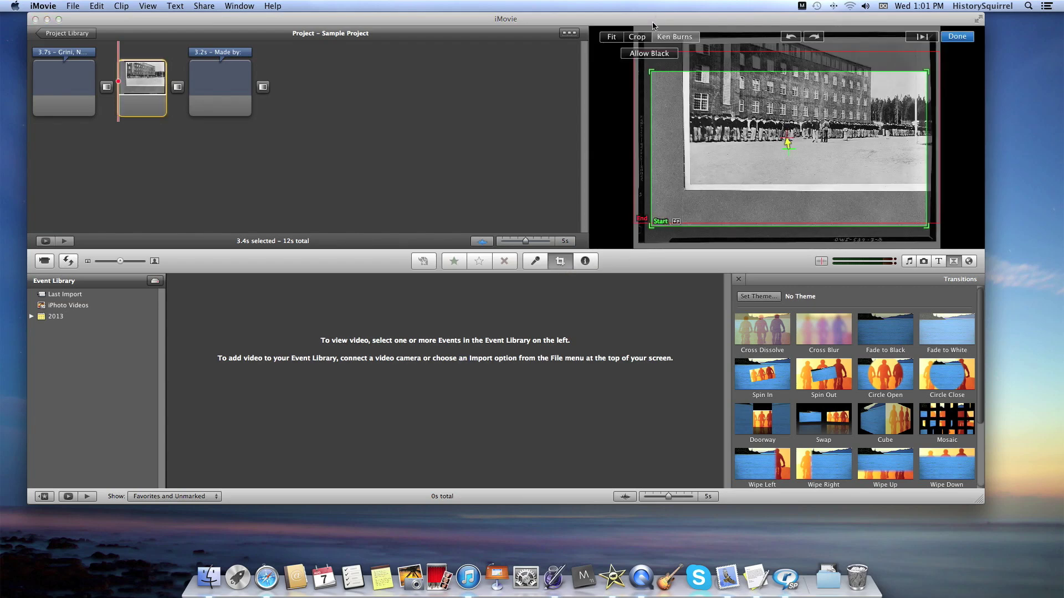
left_click(610, 38)
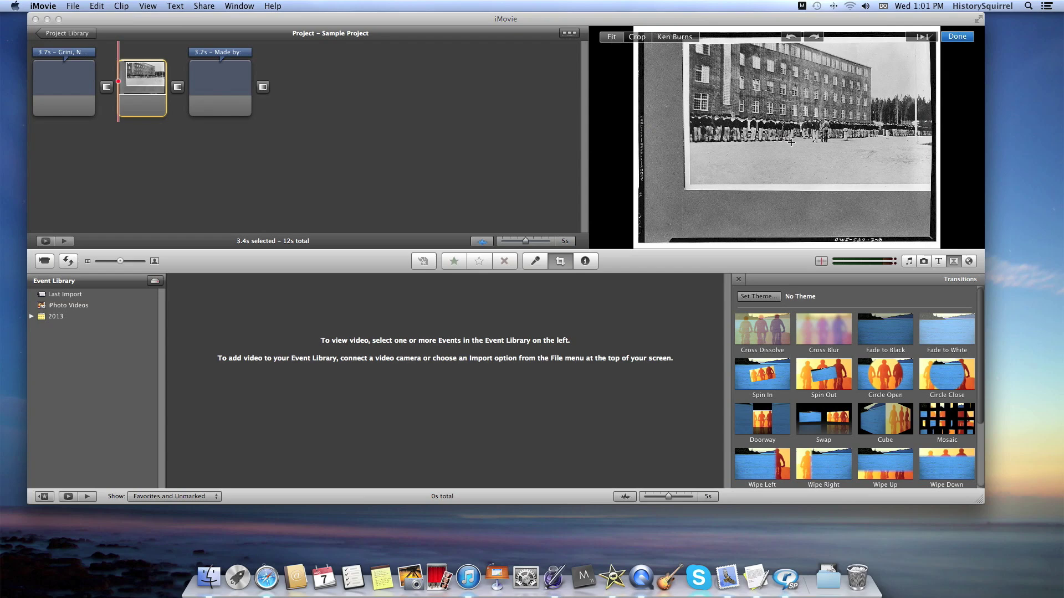
left_click(634, 38)
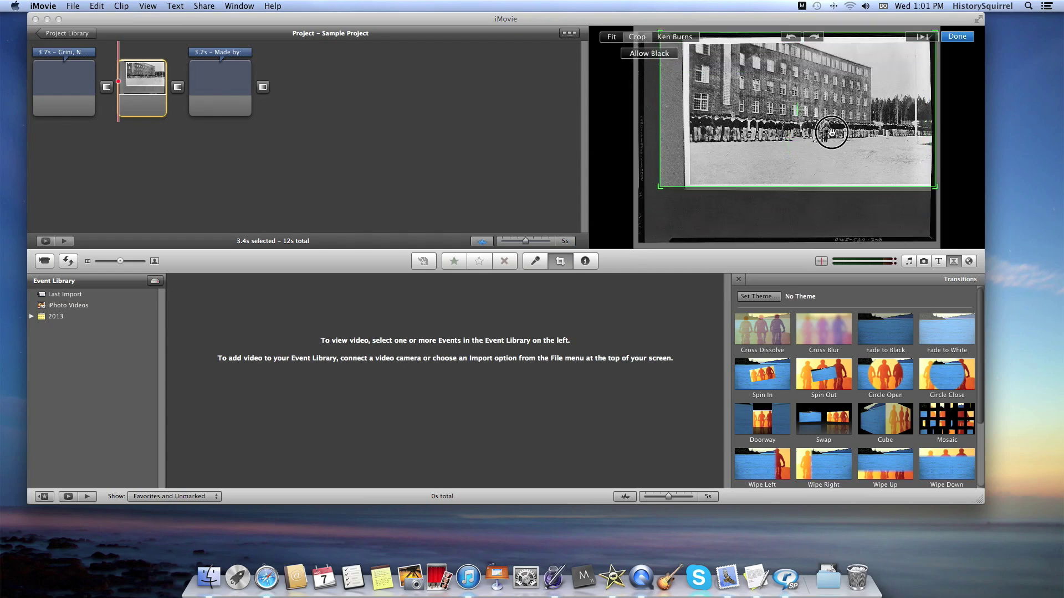
left_click_drag(831, 132, 828, 139)
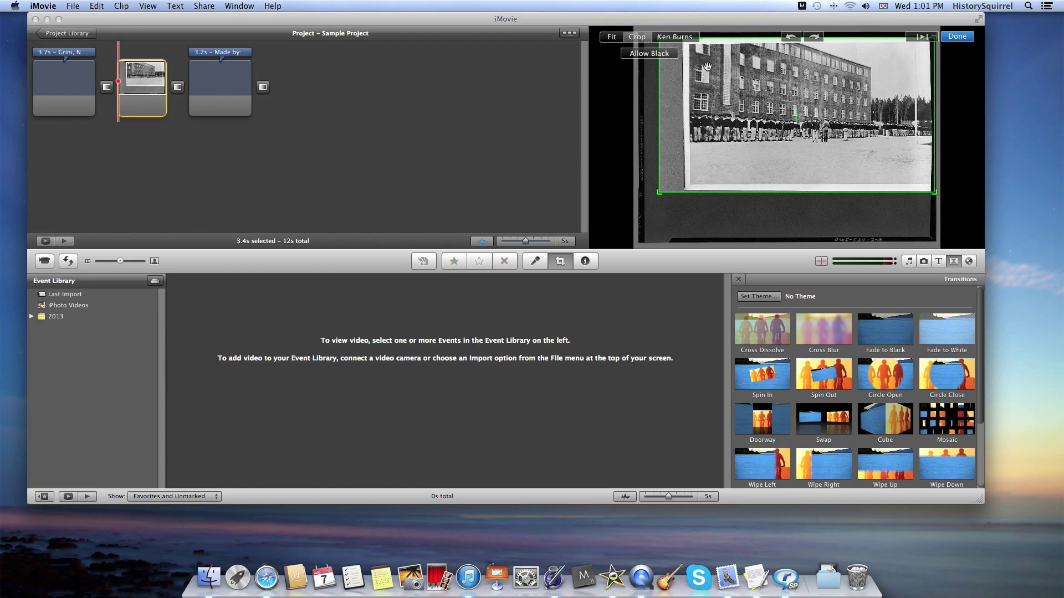
left_click(679, 37)
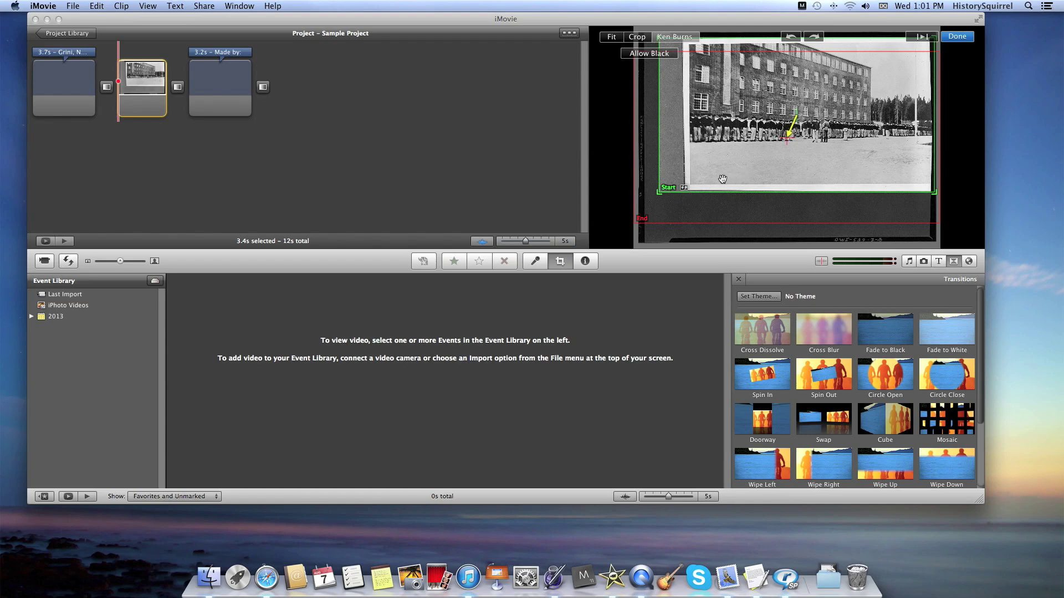
Step: Shrink the Ken Burns start and end frames toward the building, preview the motion, and apply it
left_click_drag(666, 189, 696, 190)
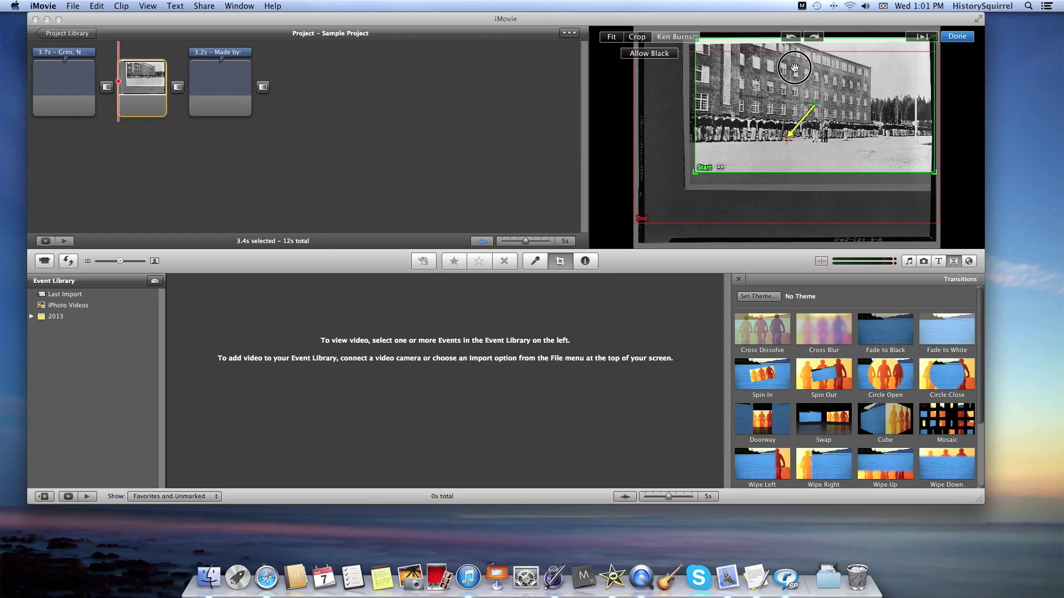
mouse_move(795, 68)
left_mouse_down()
mouse_move(792, 83)
mouse_move(789, 73)
left_mouse_up()
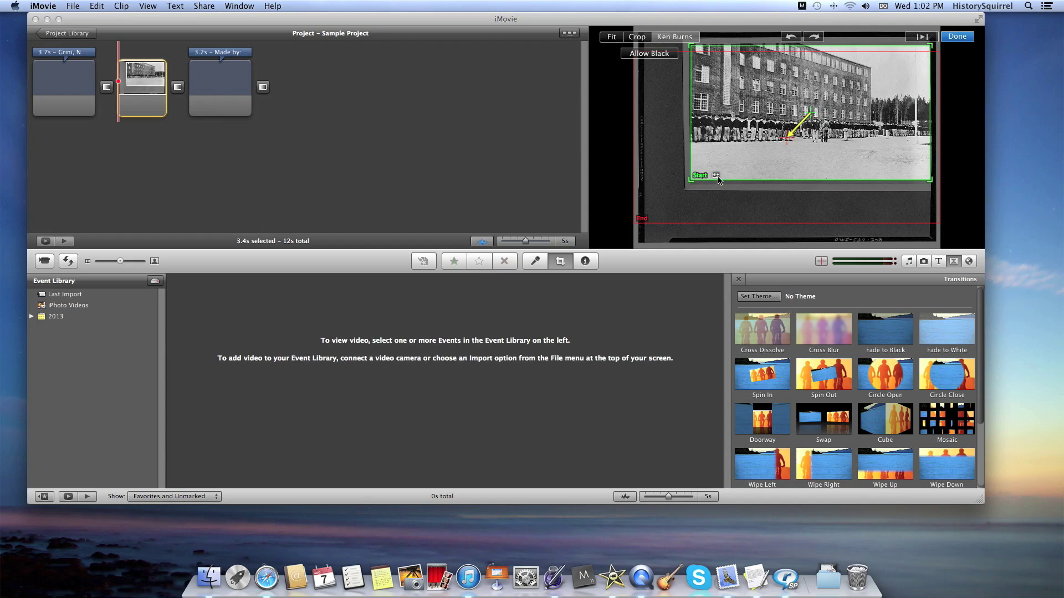
left_click(663, 212)
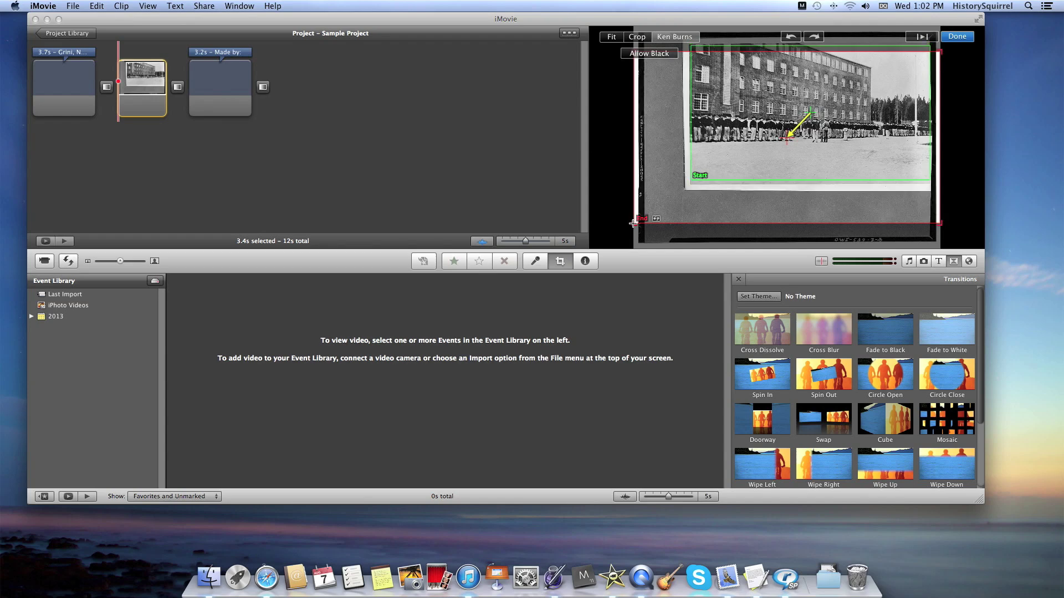
left_click_drag(634, 223, 729, 183)
left_click_drag(831, 139, 812, 136)
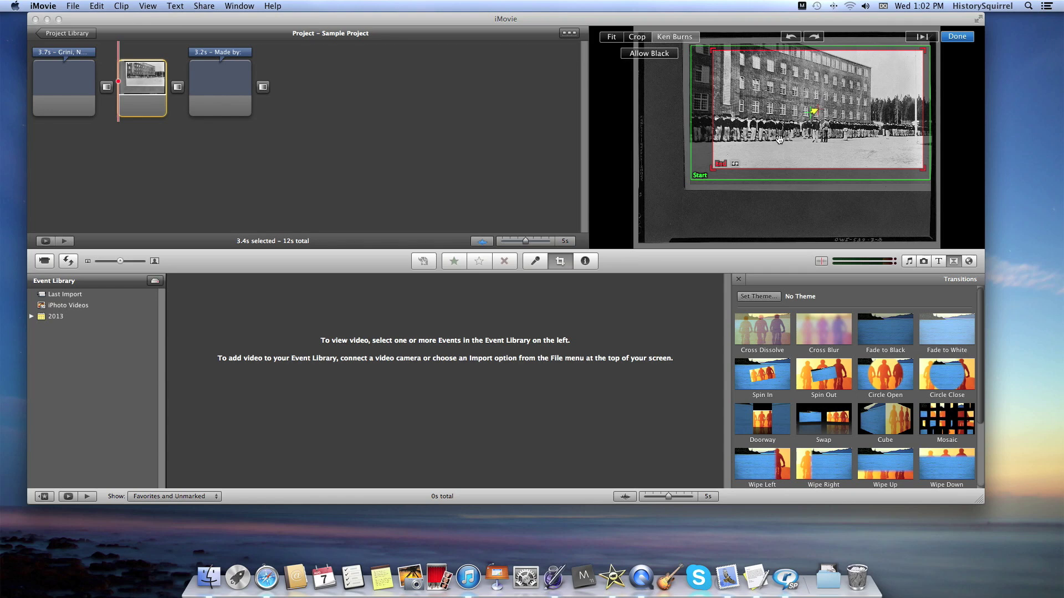
left_click_drag(853, 131, 838, 136)
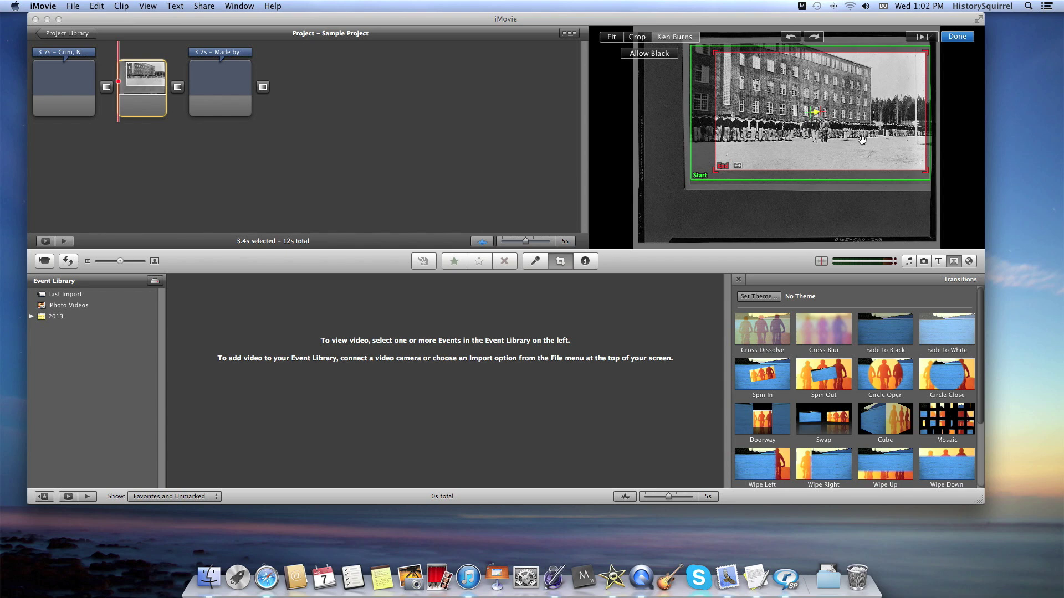
left_click_drag(861, 140, 827, 137)
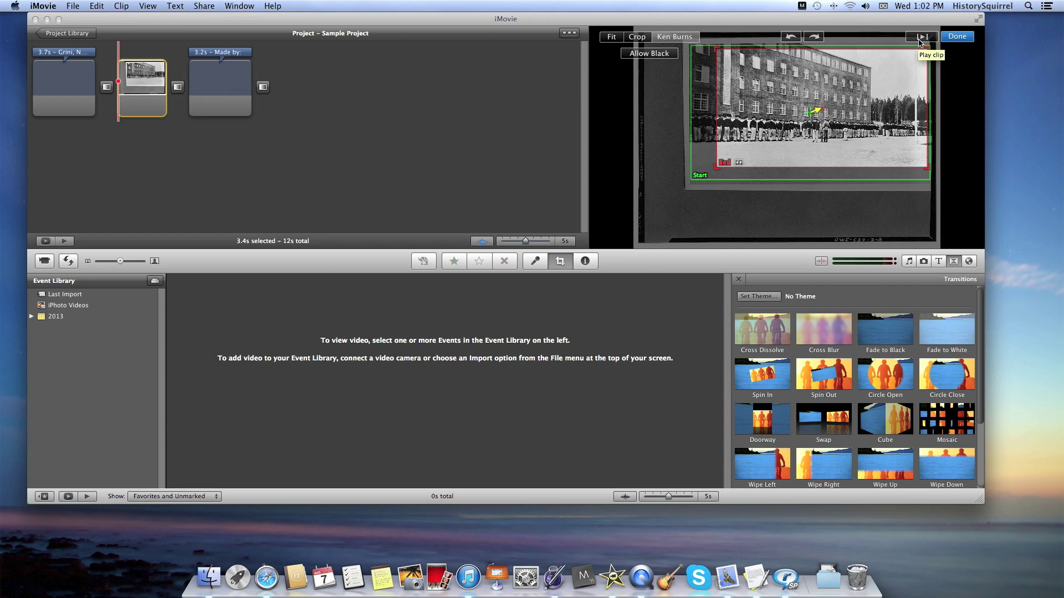
left_click(921, 37)
left_click(958, 37)
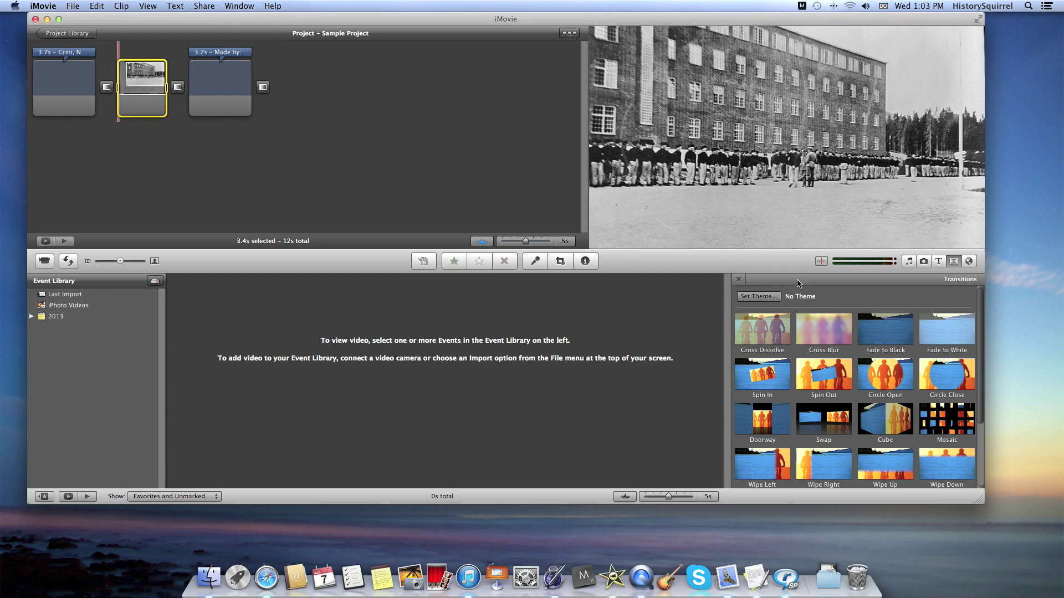
Step: Add Sample Voiceover from the user's playlist, and Dwindle Down 30 as background music, to the project
left_click(909, 266)
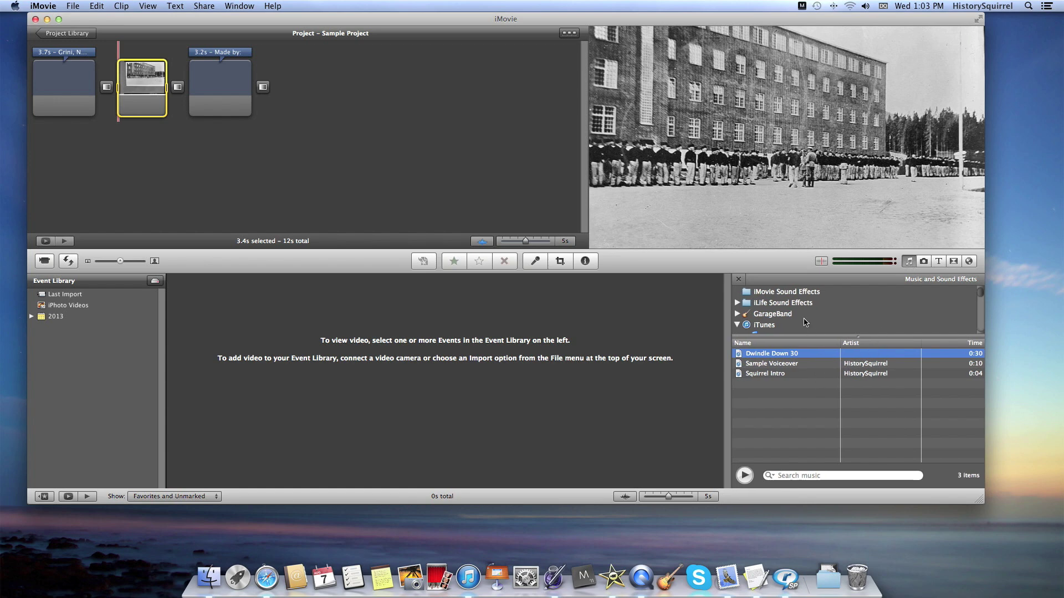
scroll(805, 322, "down", 5)
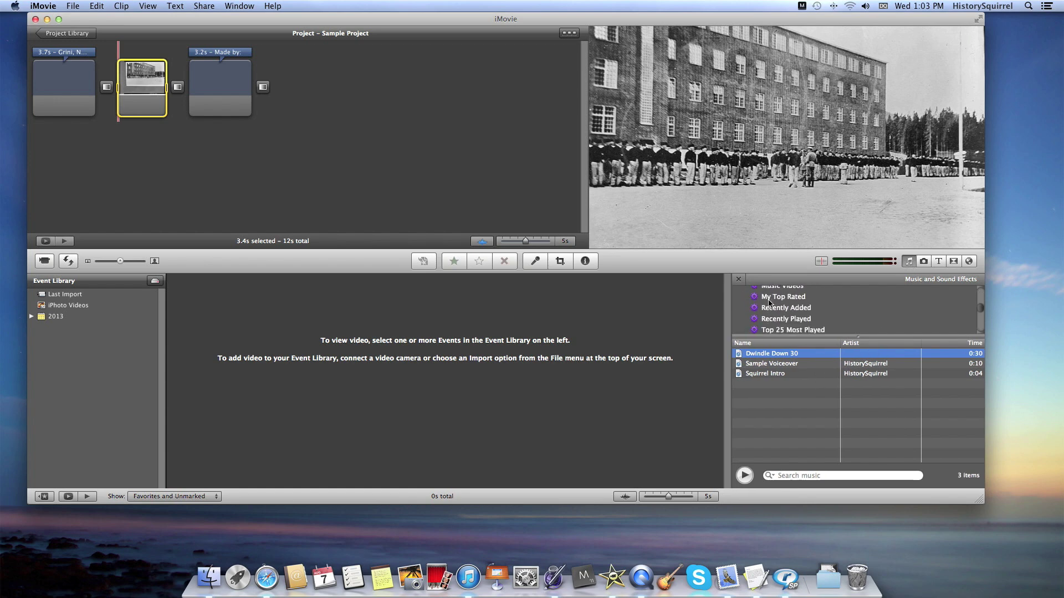
scroll(768, 302, "down", 4)
left_click(769, 303)
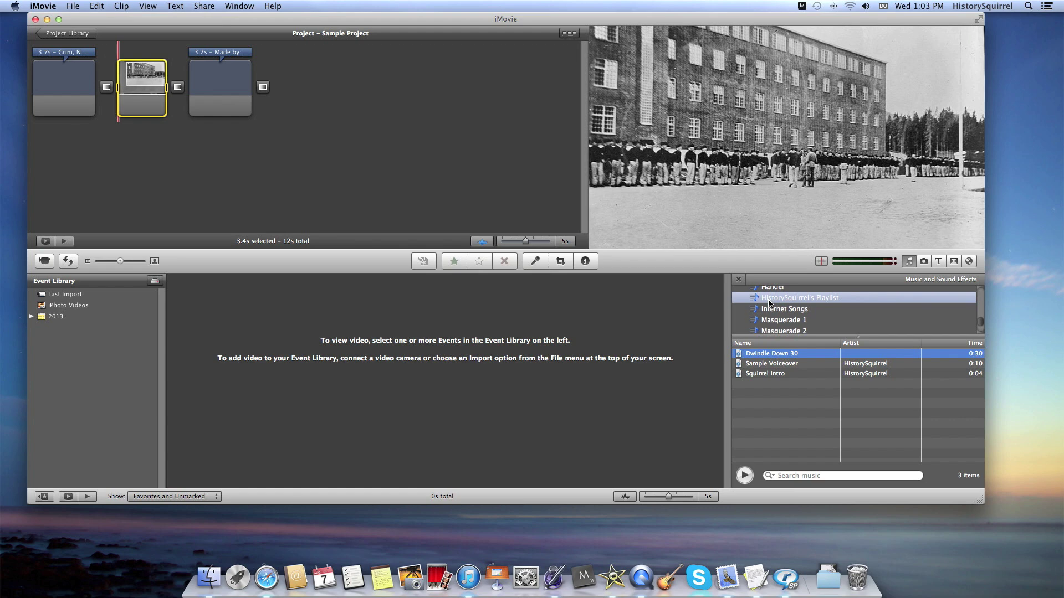
left_click(789, 365)
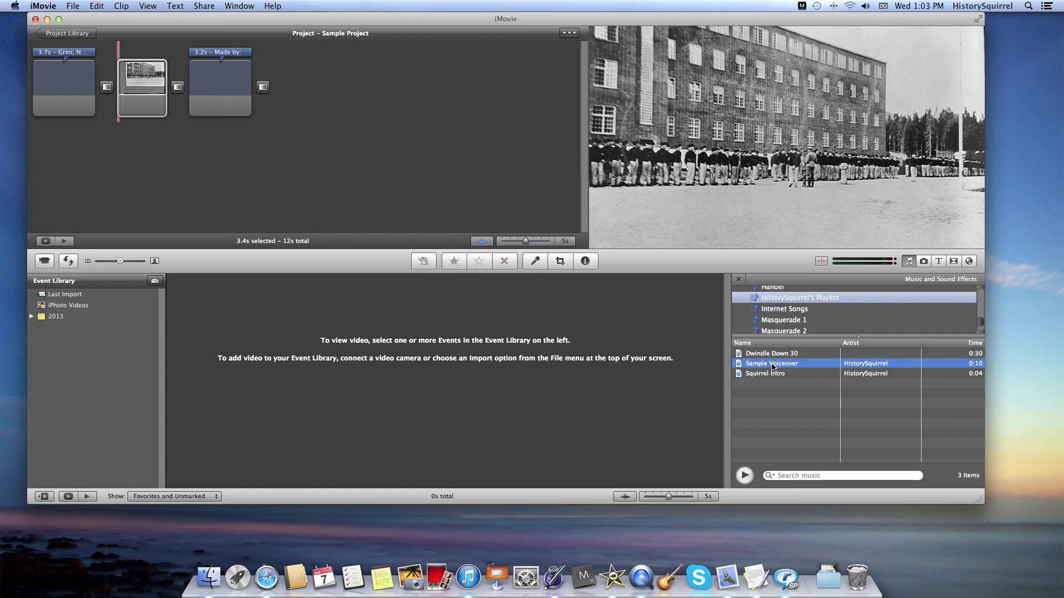
left_click_drag(772, 367, 119, 117)
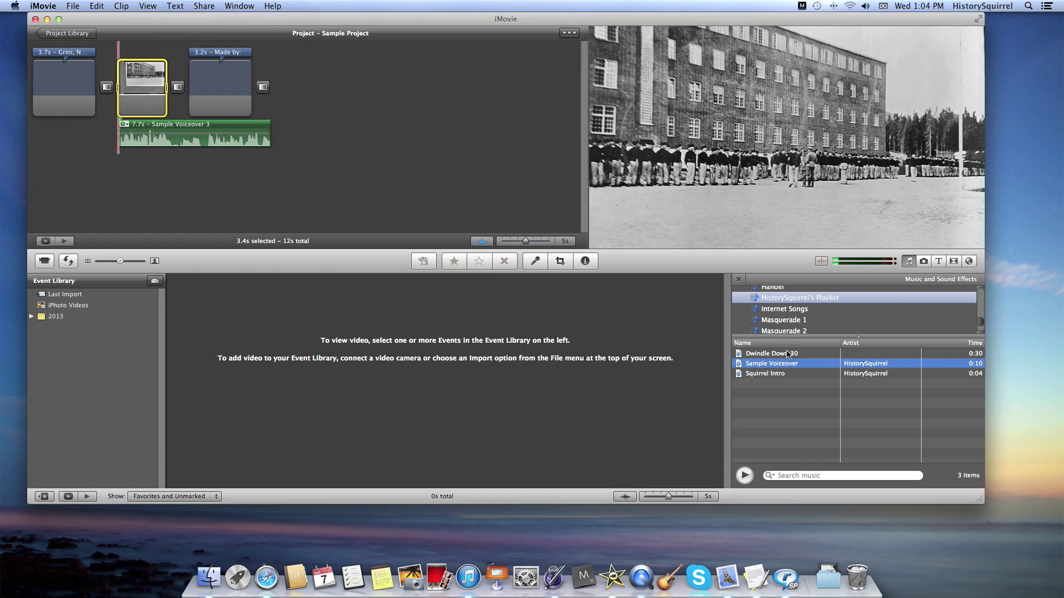
left_click_drag(785, 363, 33, 126)
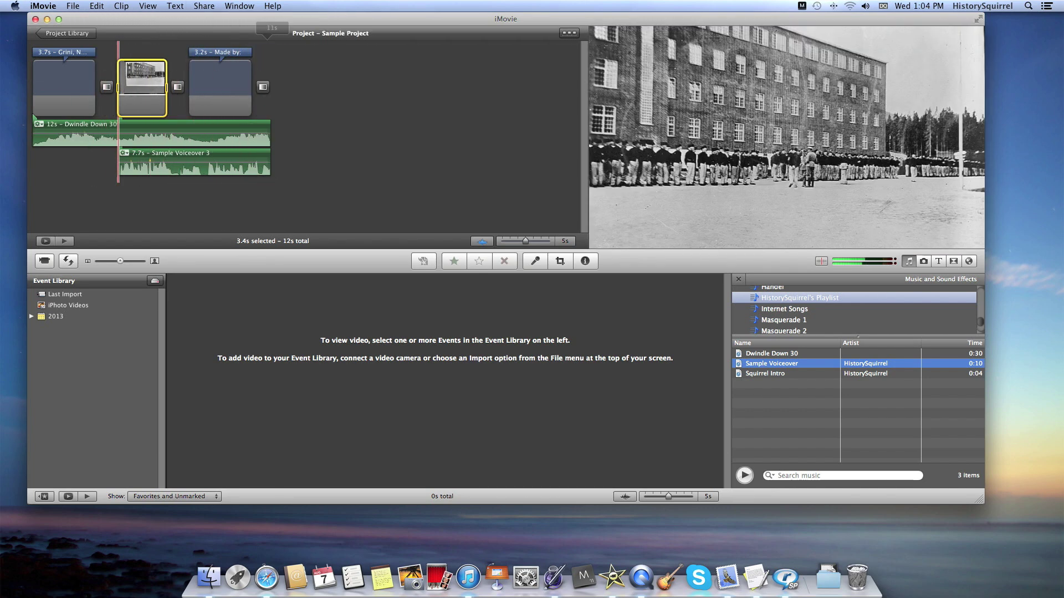
left_click(147, 6)
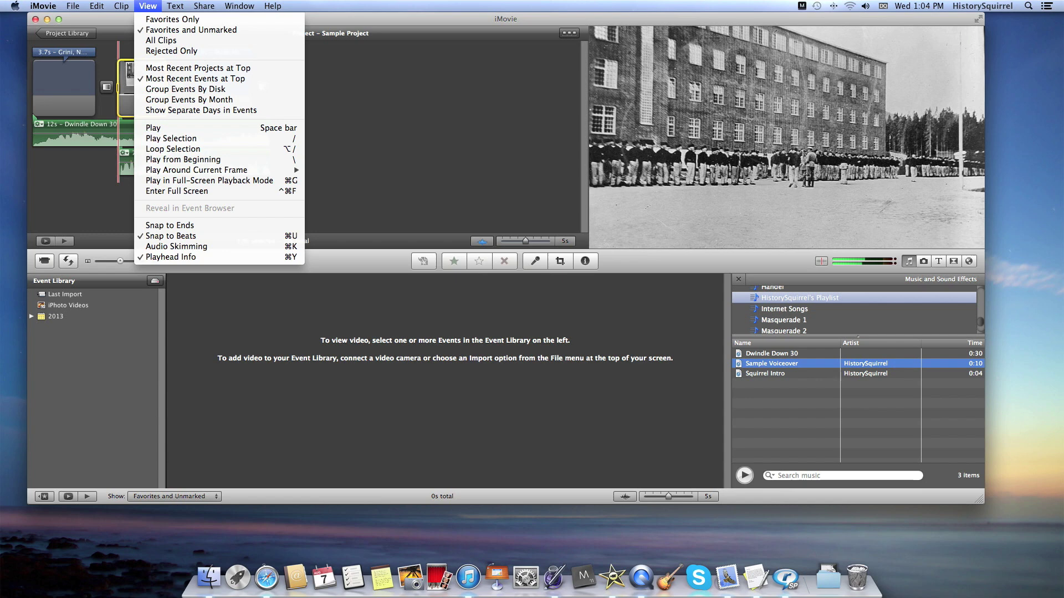
left_click(194, 250)
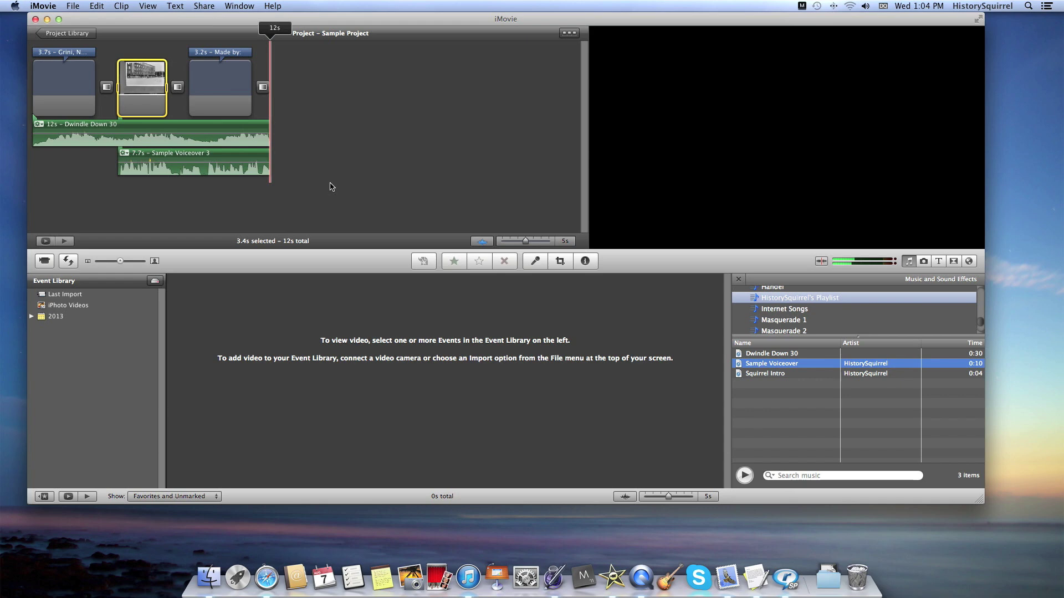
left_click(147, 6)
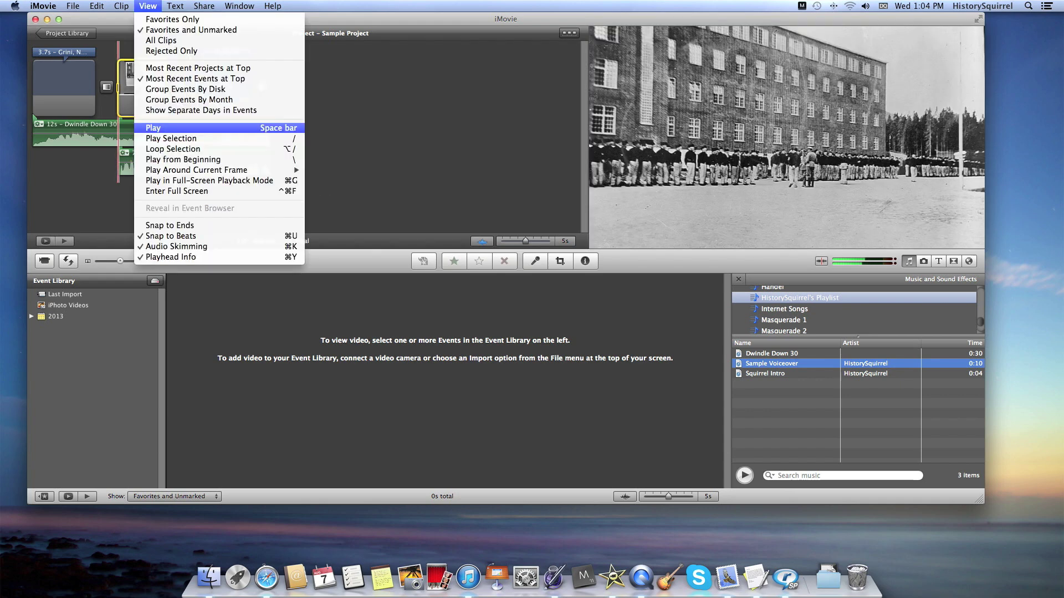
left_click(183, 247)
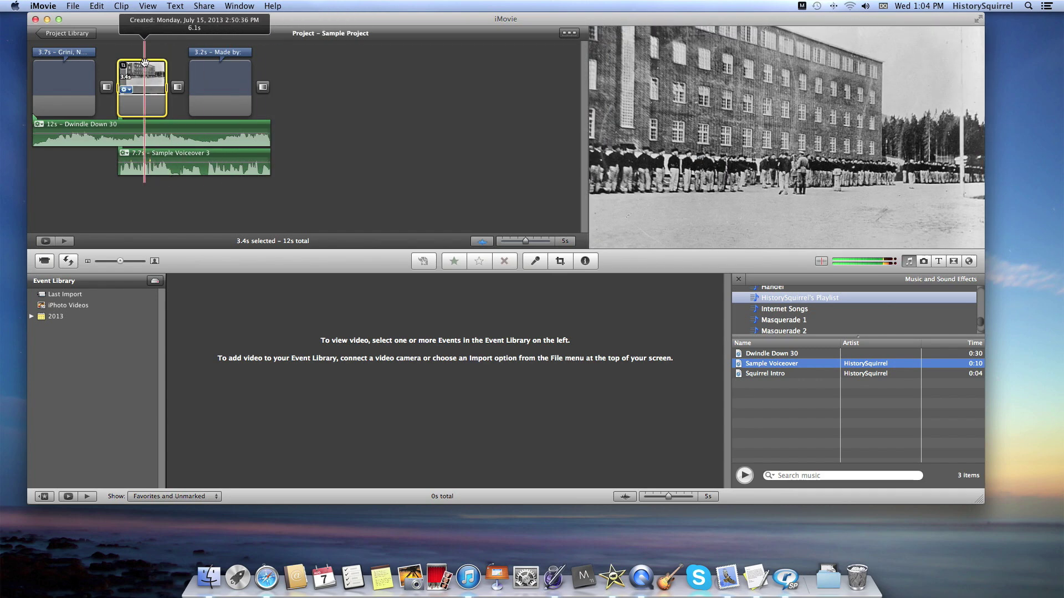
Step: Set the camp photo clip's duration to 10 seconds
double_click(143, 76)
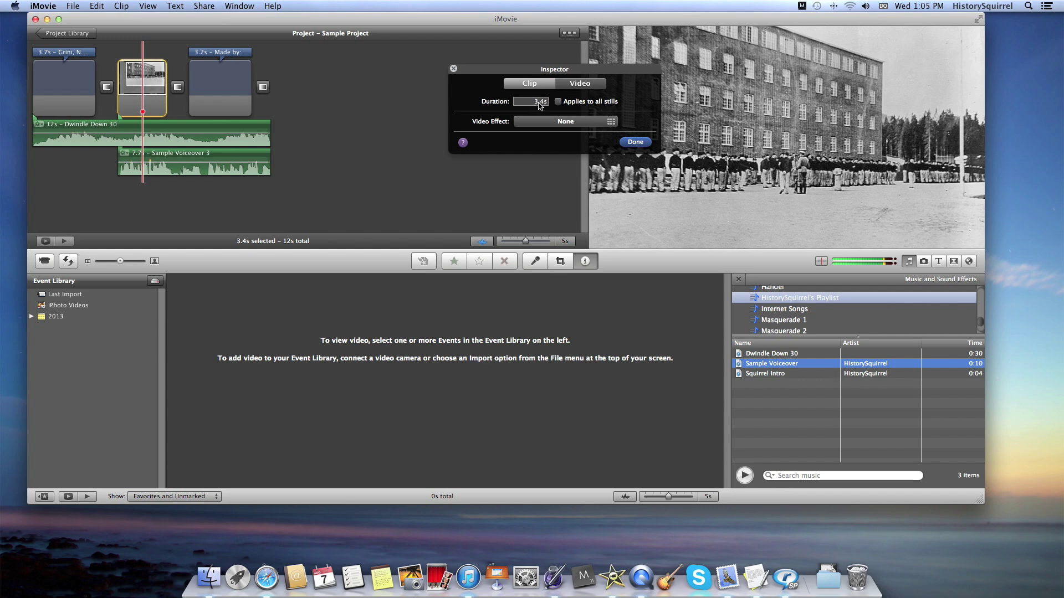
left_click(539, 103)
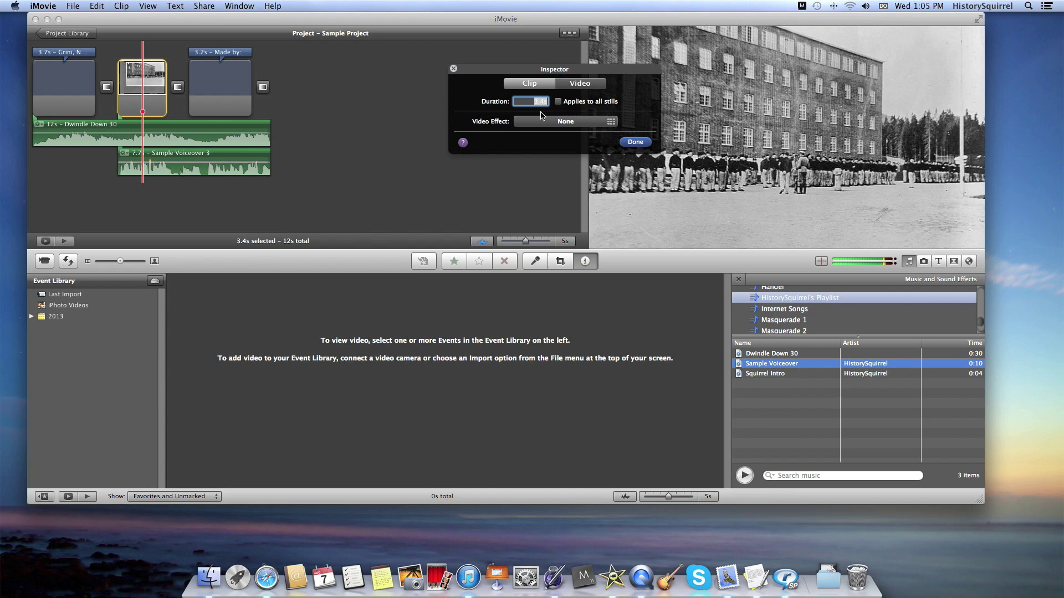
type("10")
key("Return")
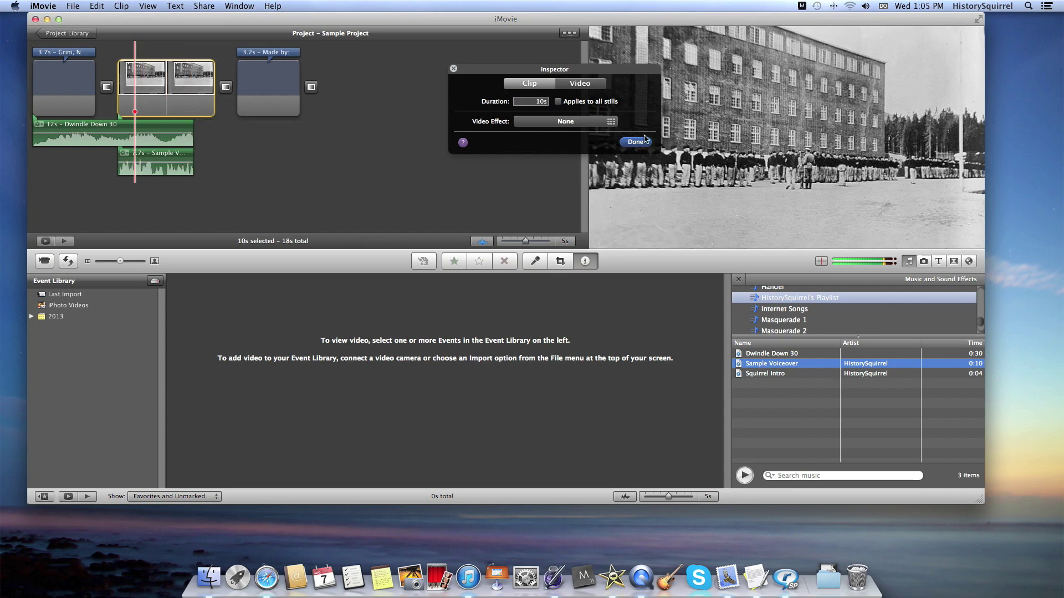
left_click(635, 143)
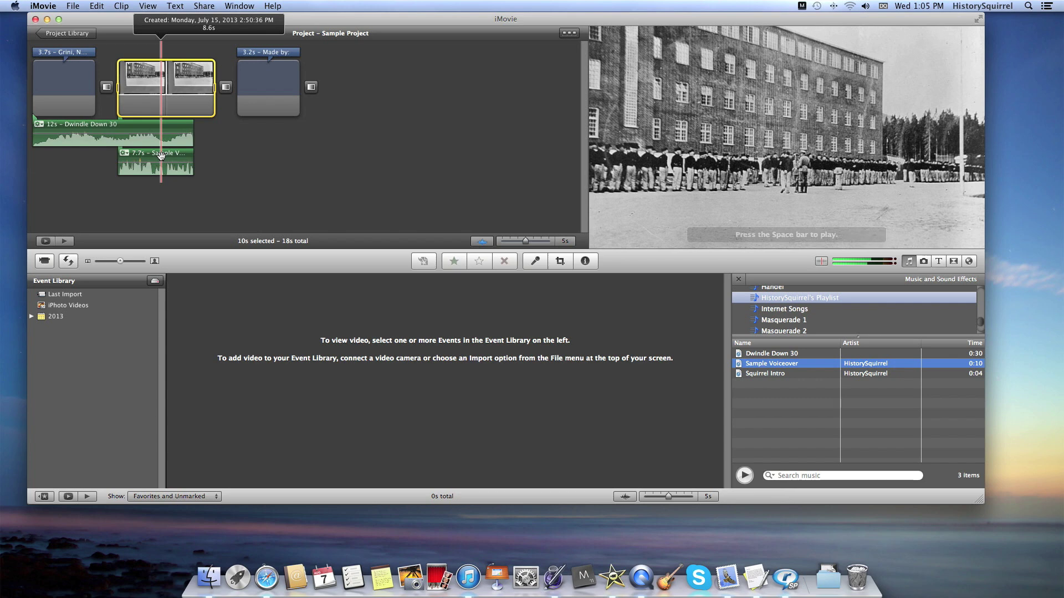
left_click(126, 155)
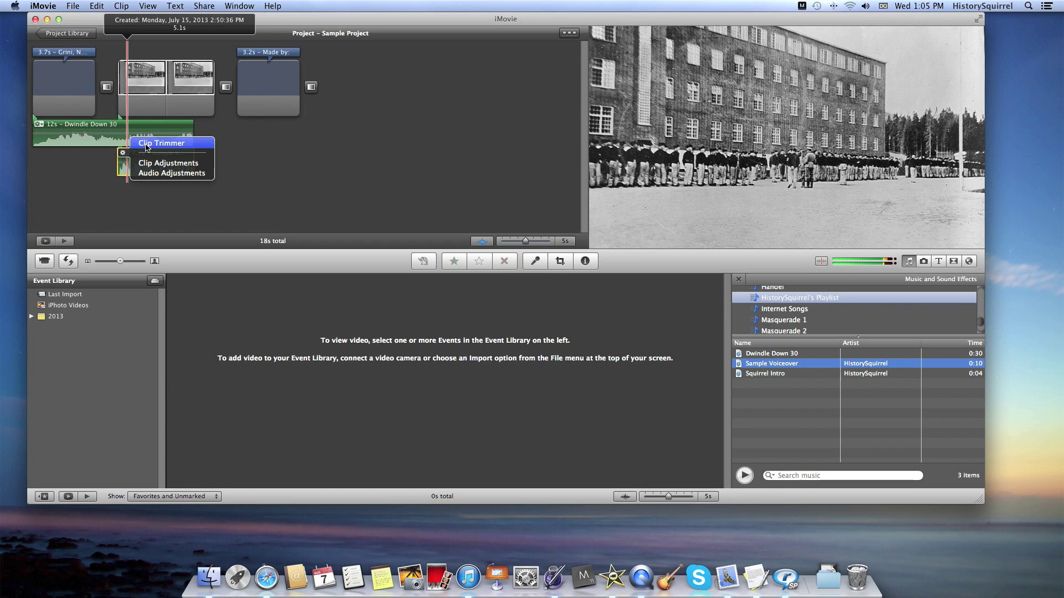
Step: Trim the Sample Voiceover clip longer, from 7.7 to 9.6 seconds
left_click(146, 143)
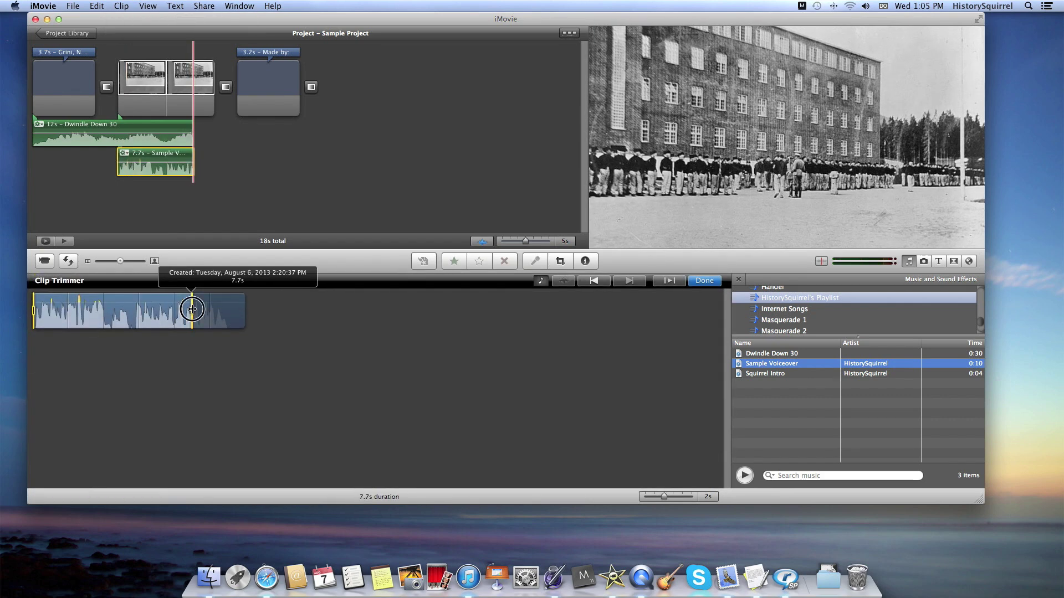
left_click_drag(191, 309, 230, 304)
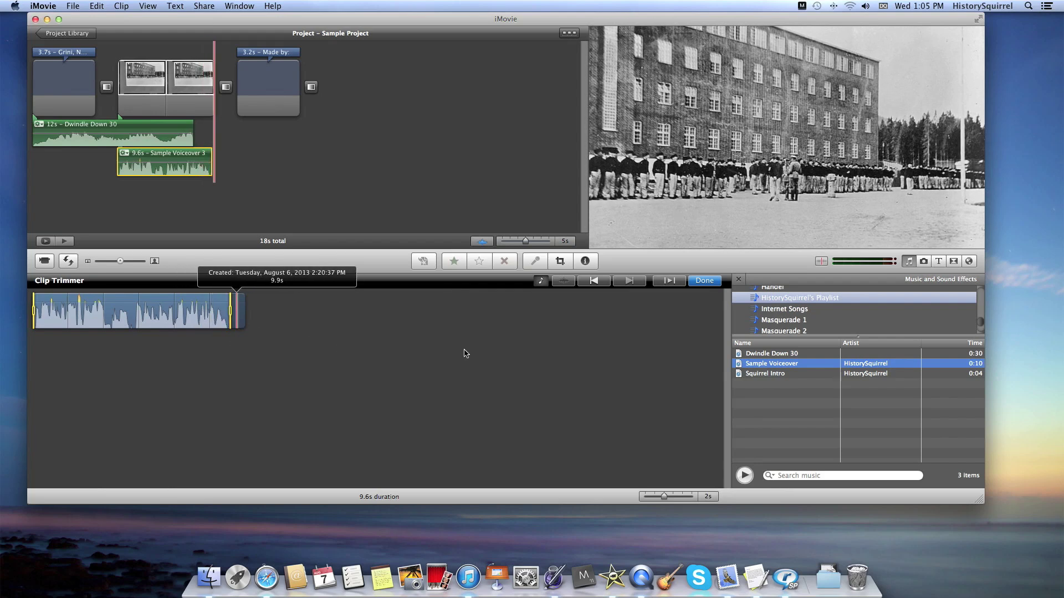
left_click(705, 280)
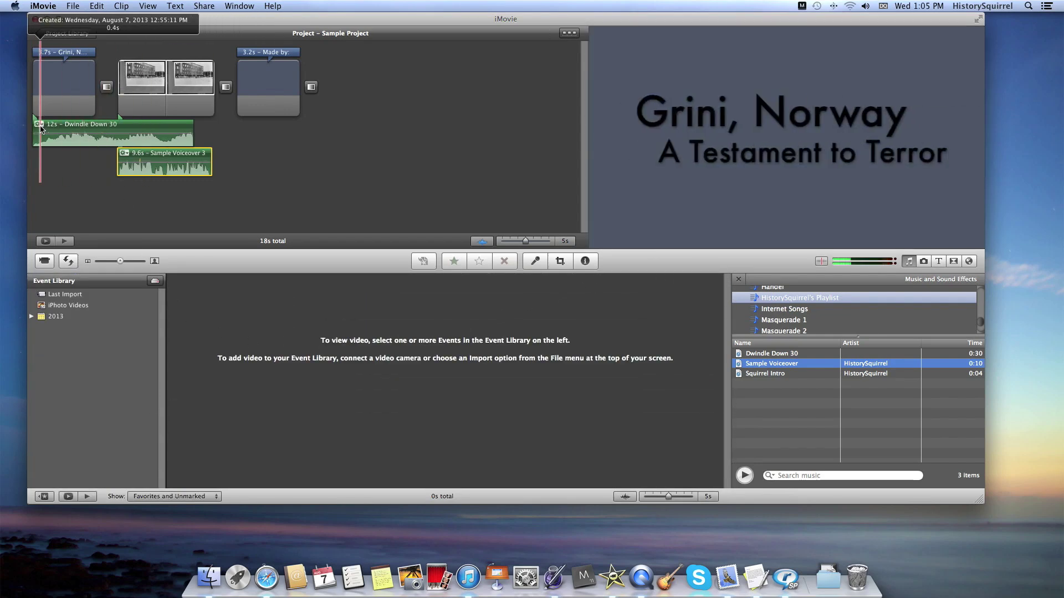
Step: Lengthen the Dwindle Down 30 music clip to 18 seconds, spanning the entire project
left_click(40, 125)
left_click(54, 116)
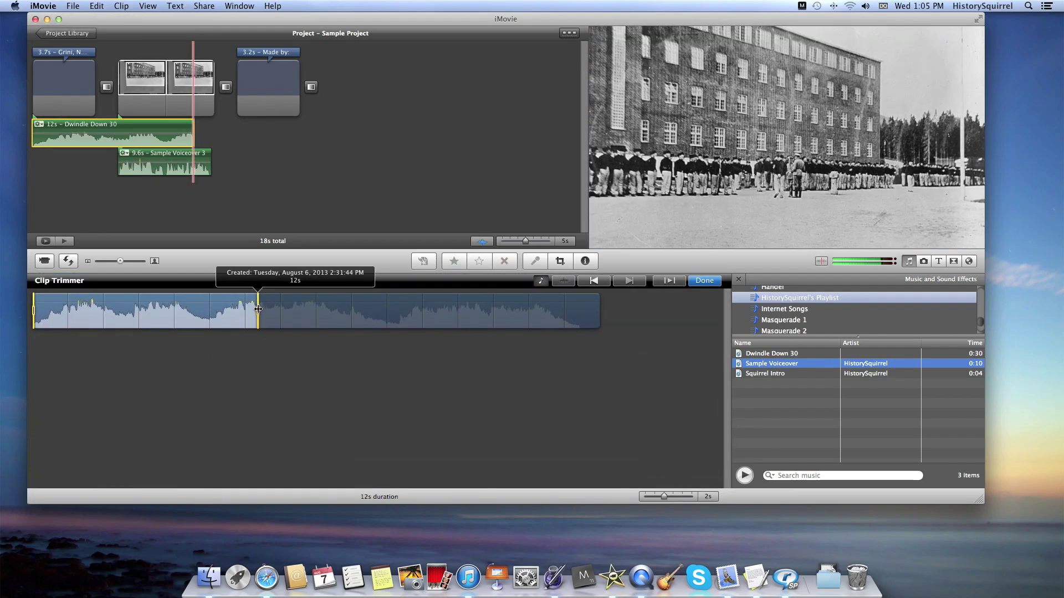
left_click_drag(260, 309, 398, 316)
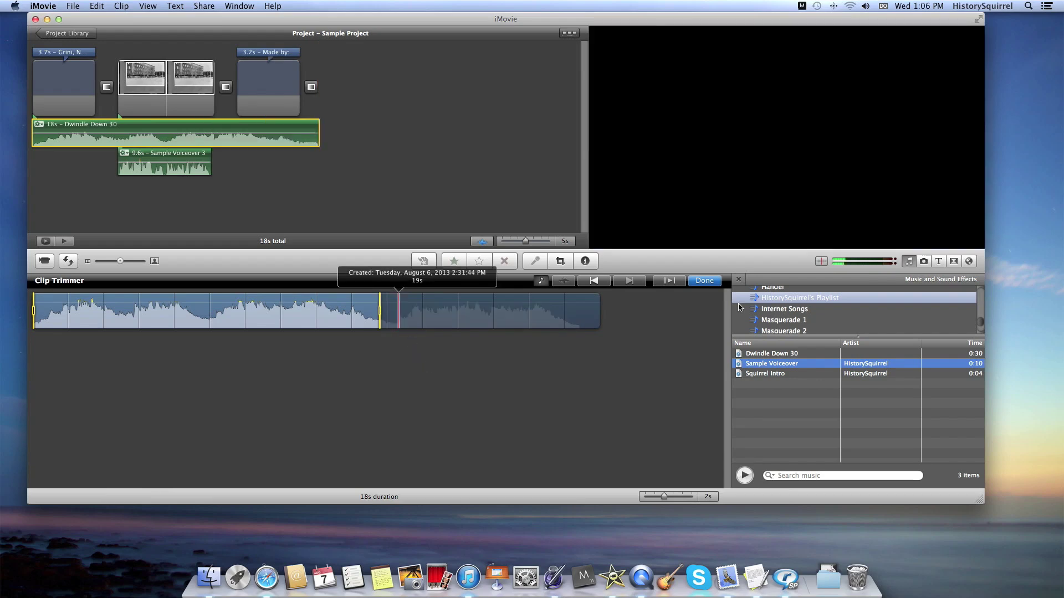
left_click(704, 281)
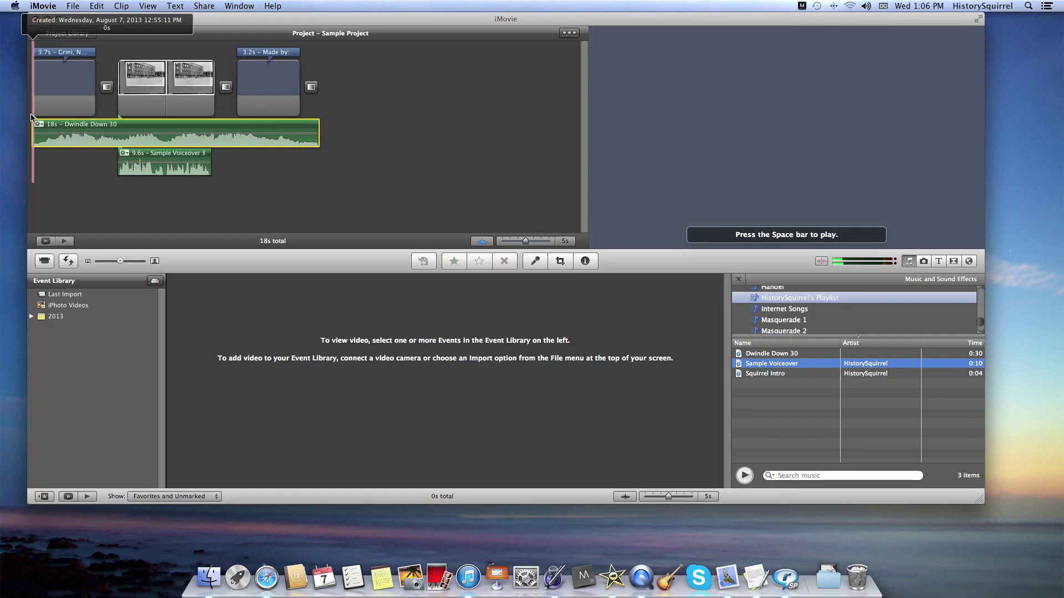
key("space")
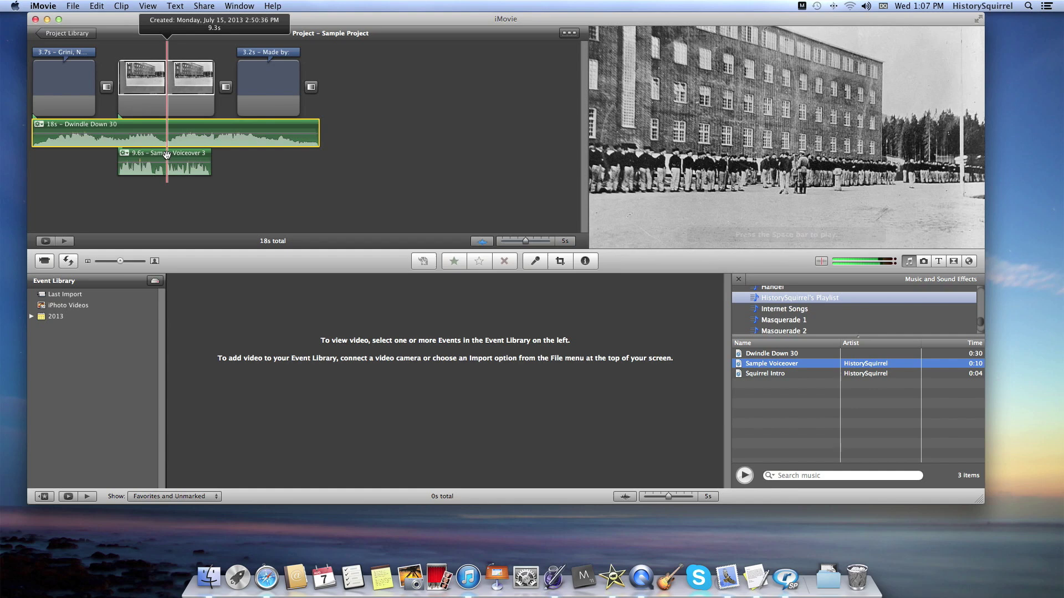
Step: Turn on ducking for Sample Voiceover 3, lowering other tracks to 40%
double_click(159, 155)
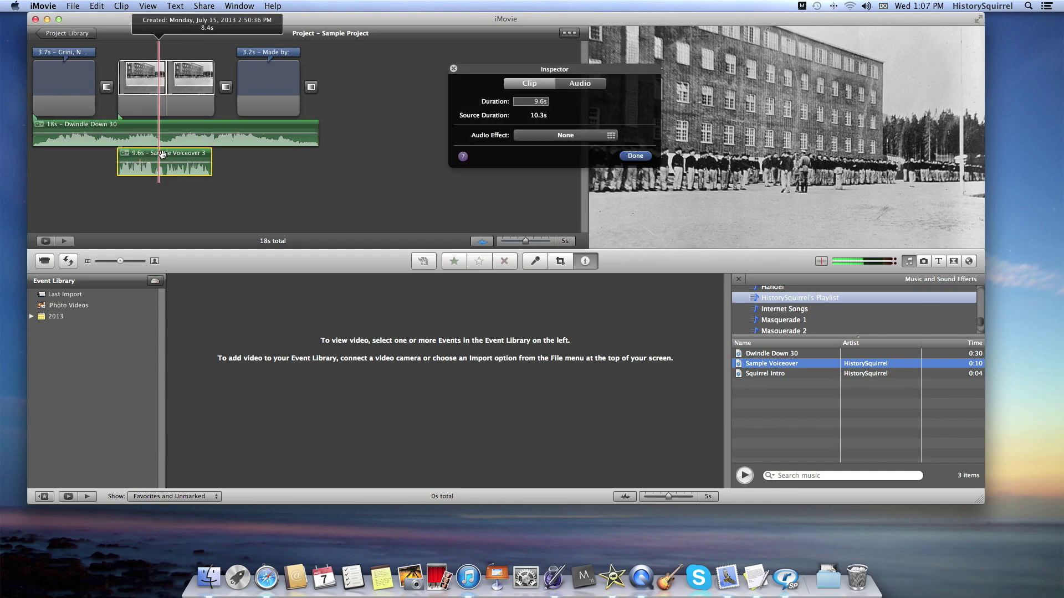
left_click(591, 84)
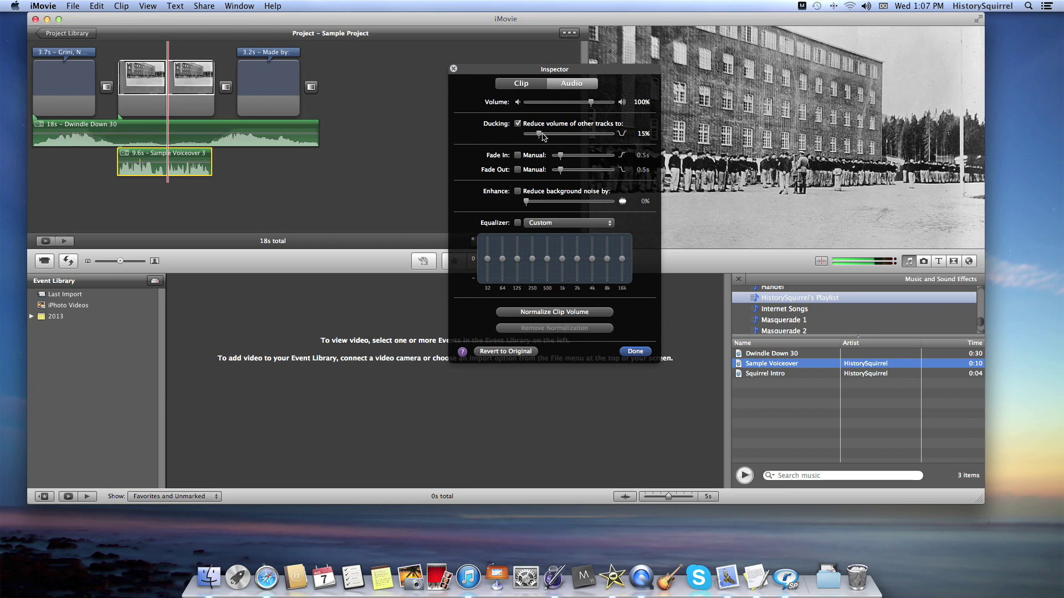
left_click_drag(539, 136, 562, 135)
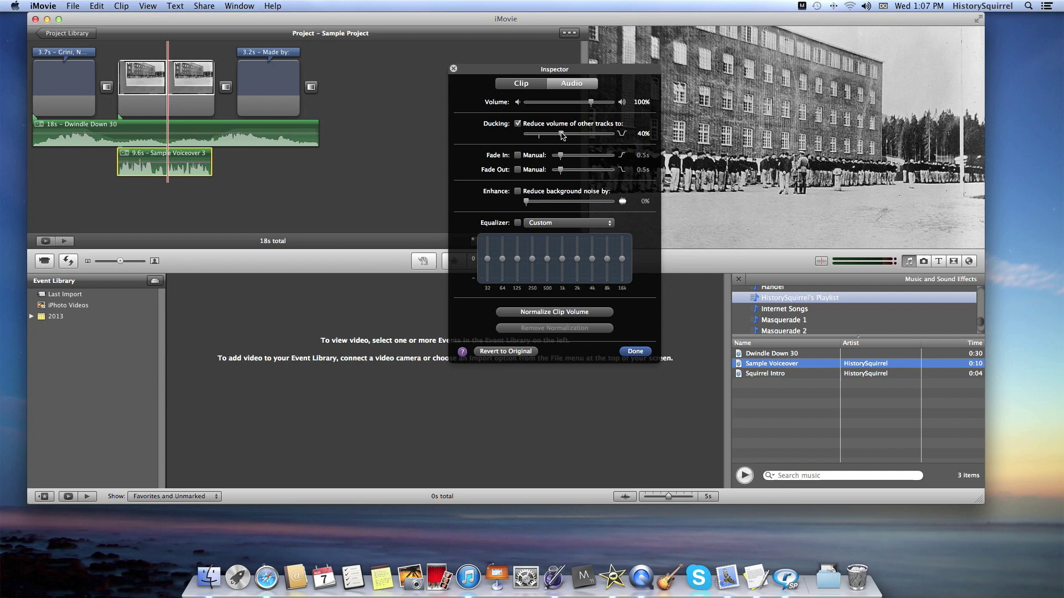
left_click(634, 351)
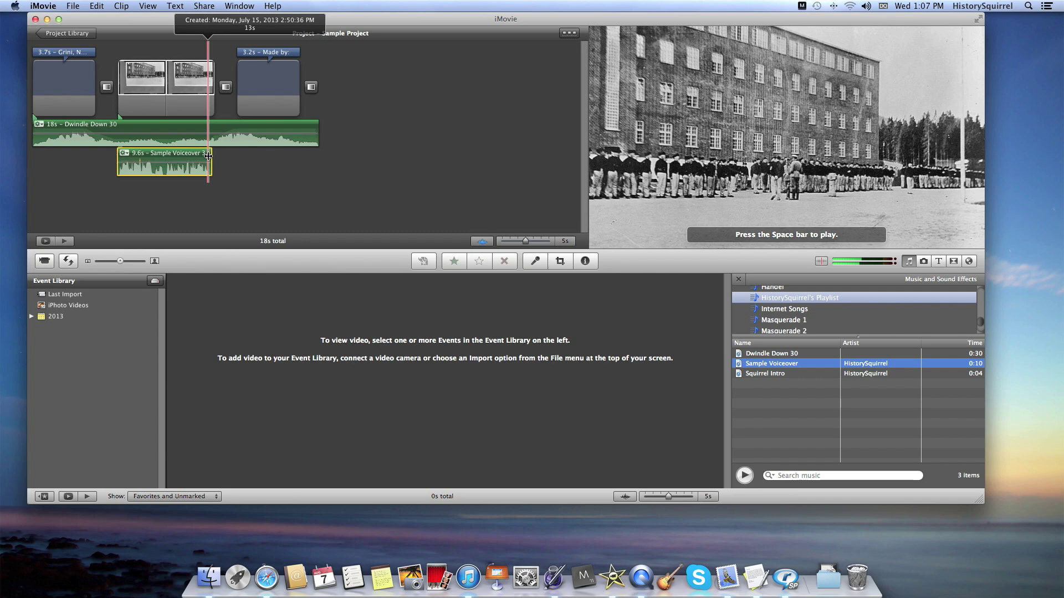
key("space")
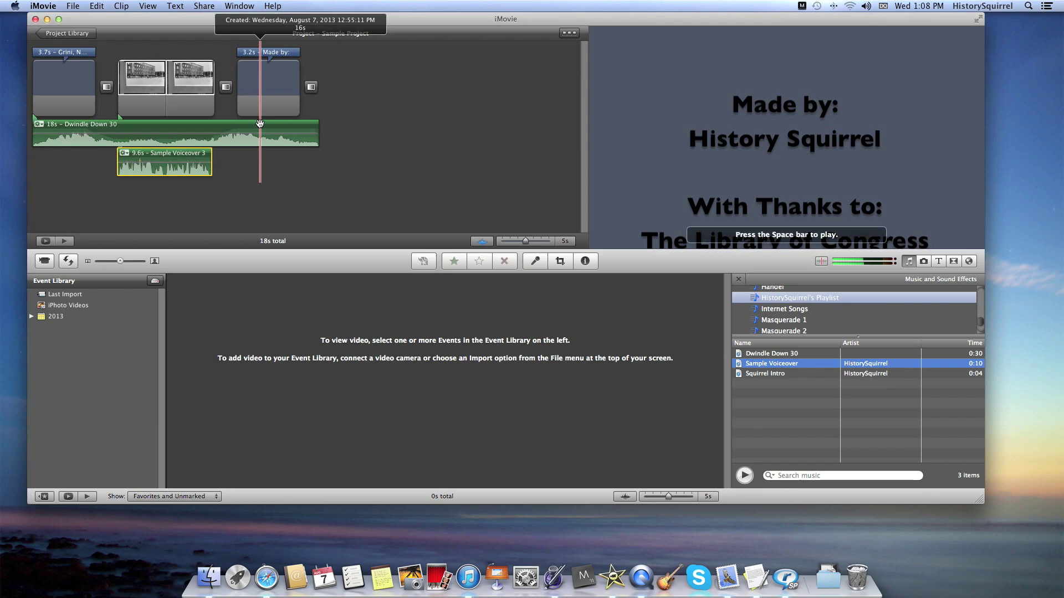
Step: Give the Dwindle Down 30 music clip a manual 1.0-second fade-out
double_click(259, 128)
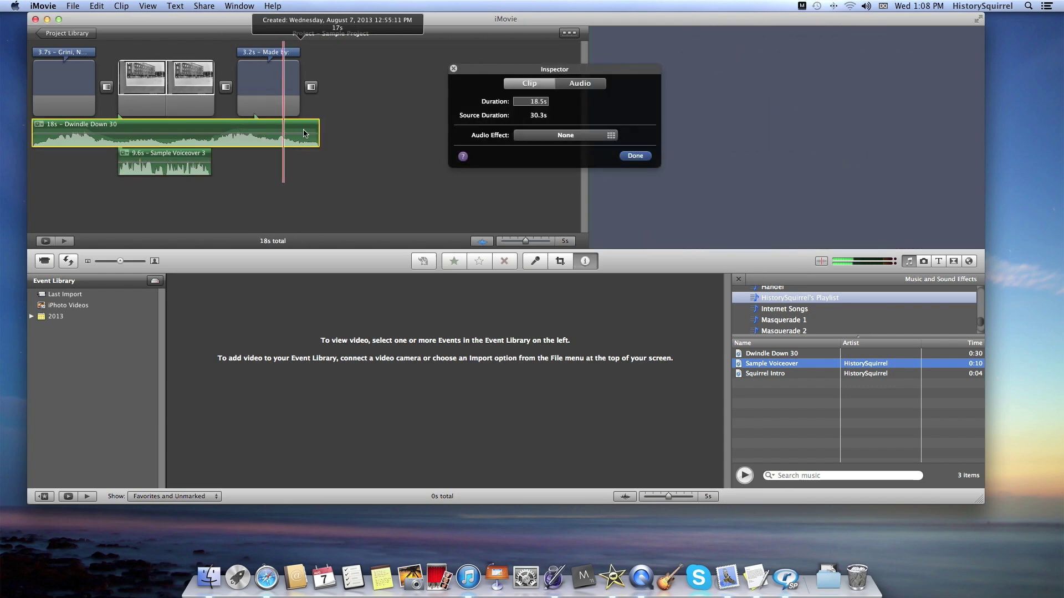
left_click(579, 84)
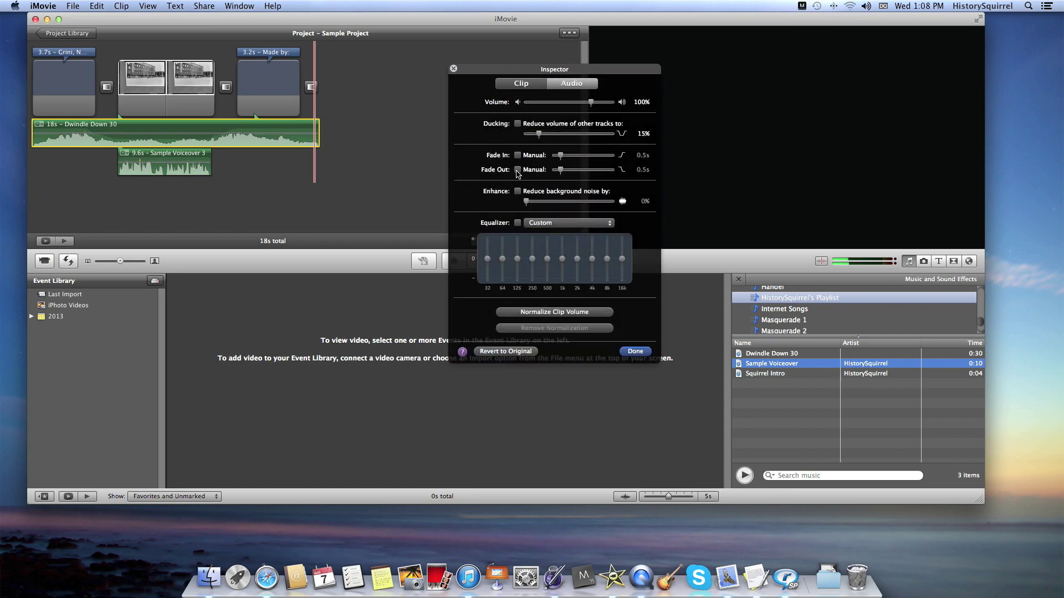
left_click(517, 171)
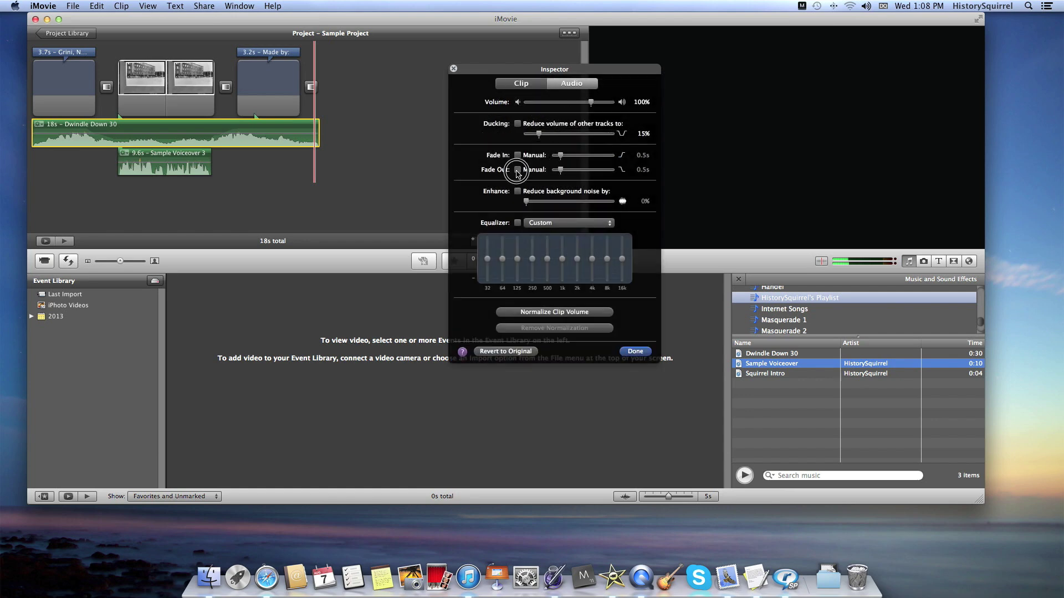
left_click(567, 170)
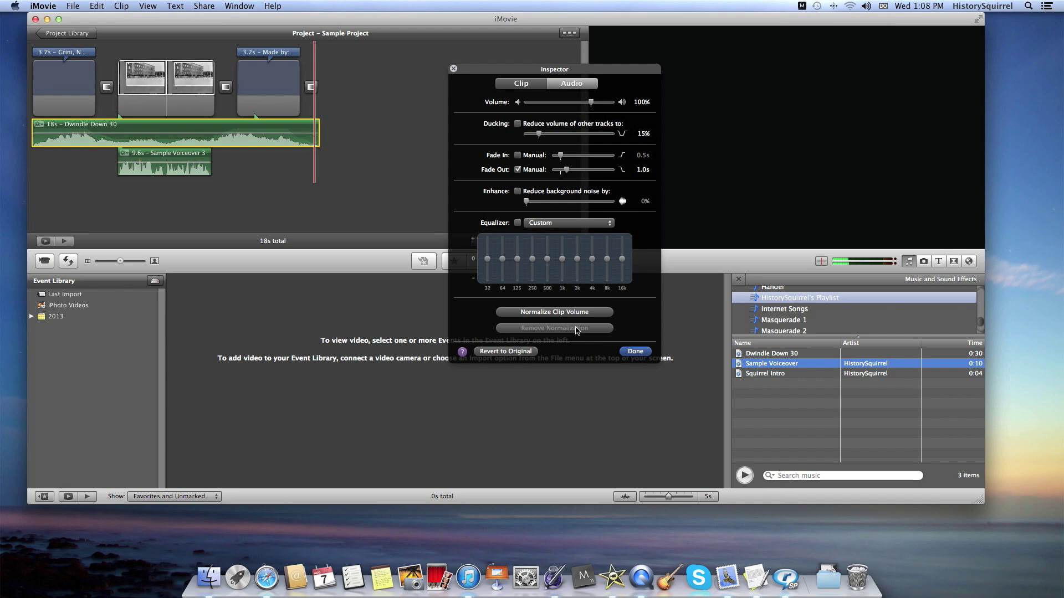
left_click(632, 353)
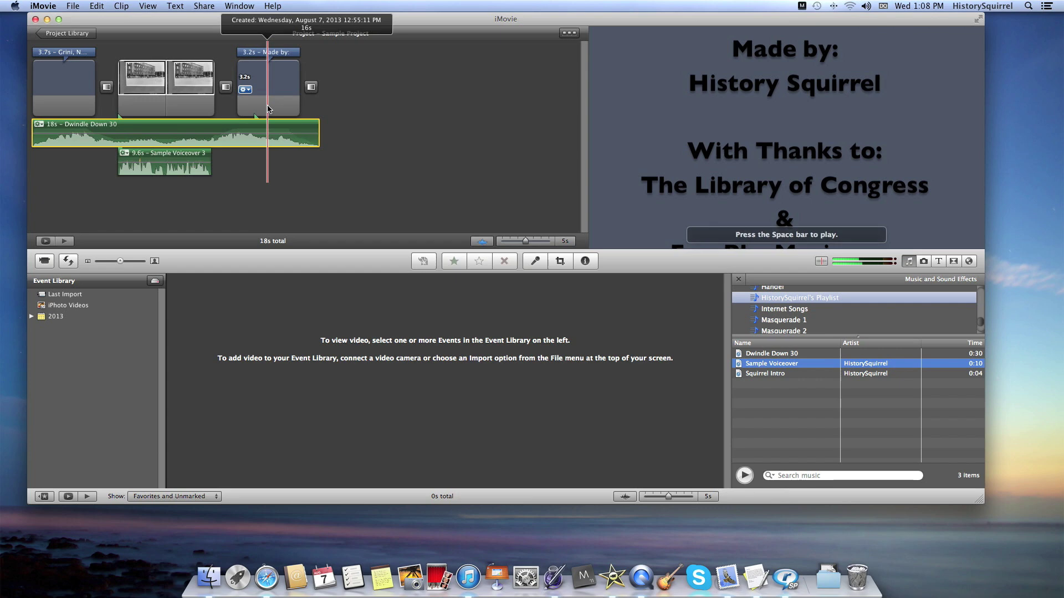
Step: Play the project to review it, then close the music and sound effects browser
key("space")
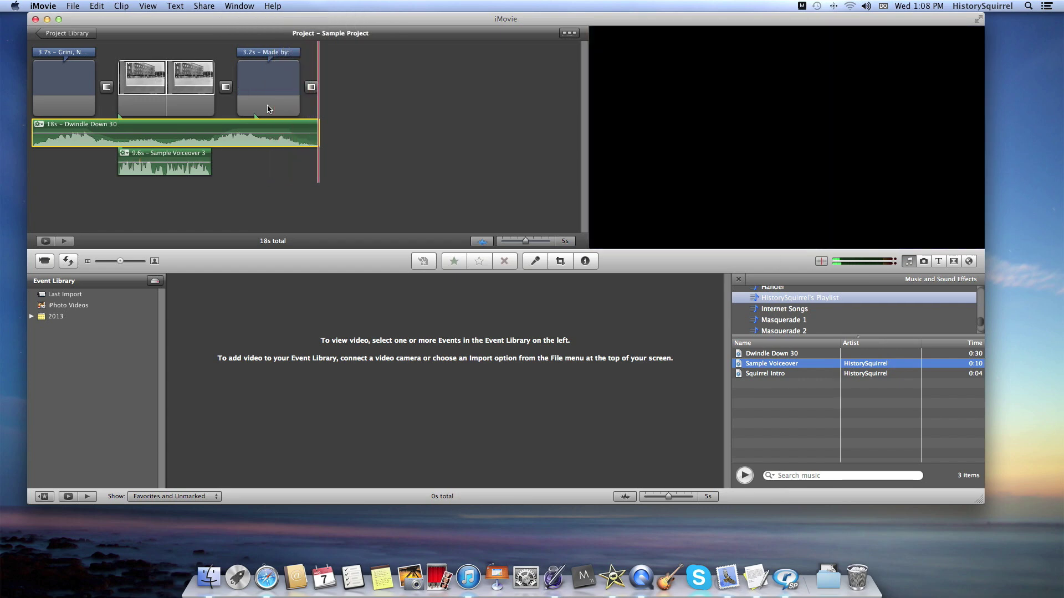
key("space")
left_click(915, 263)
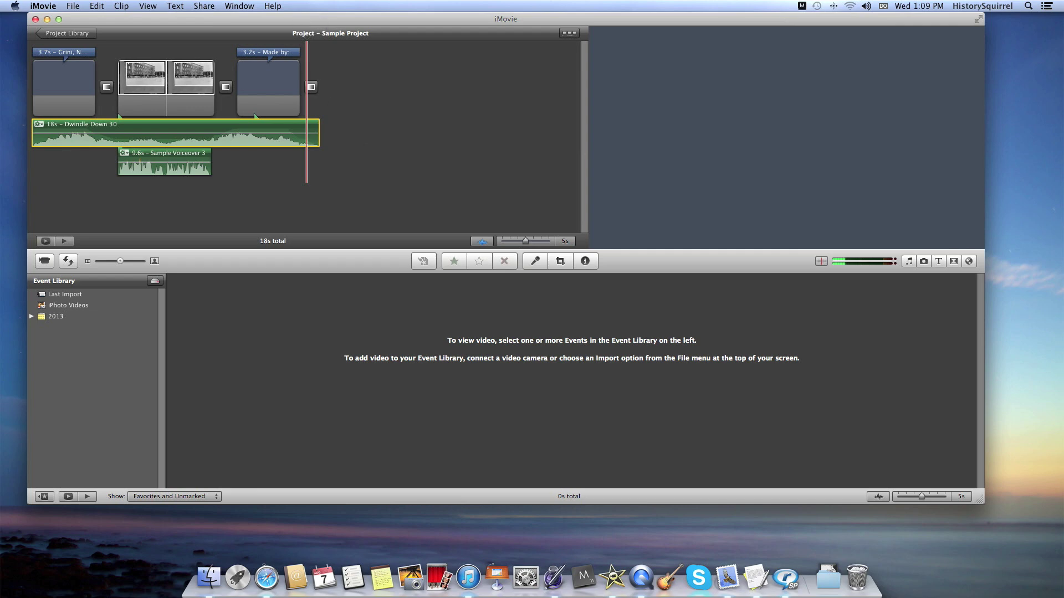
Step: Choose Share > Export Movie to bring up the Sample Project export dialog
left_click(204, 6)
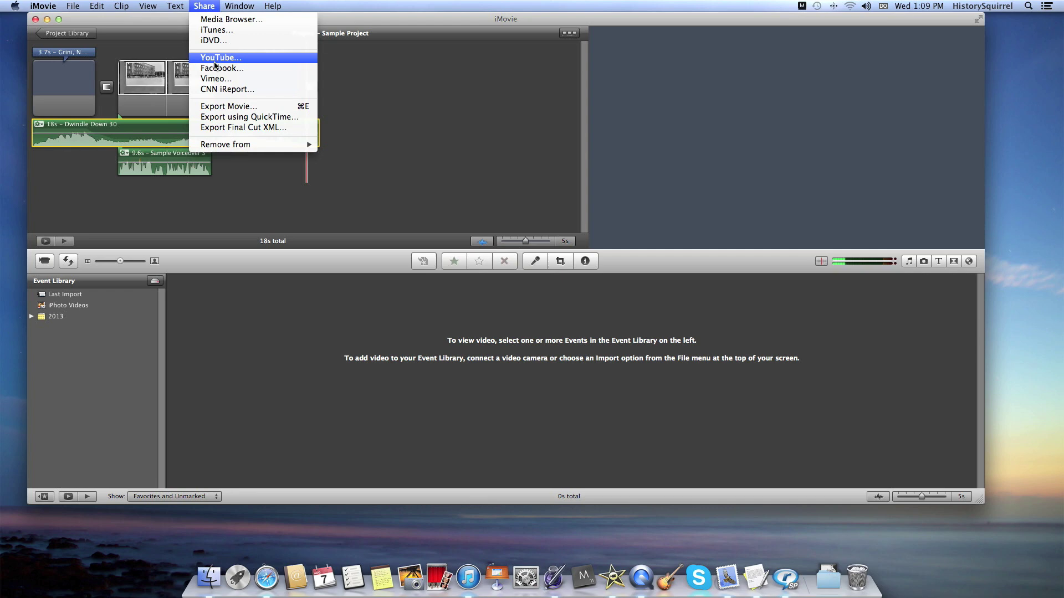
left_click(218, 106)
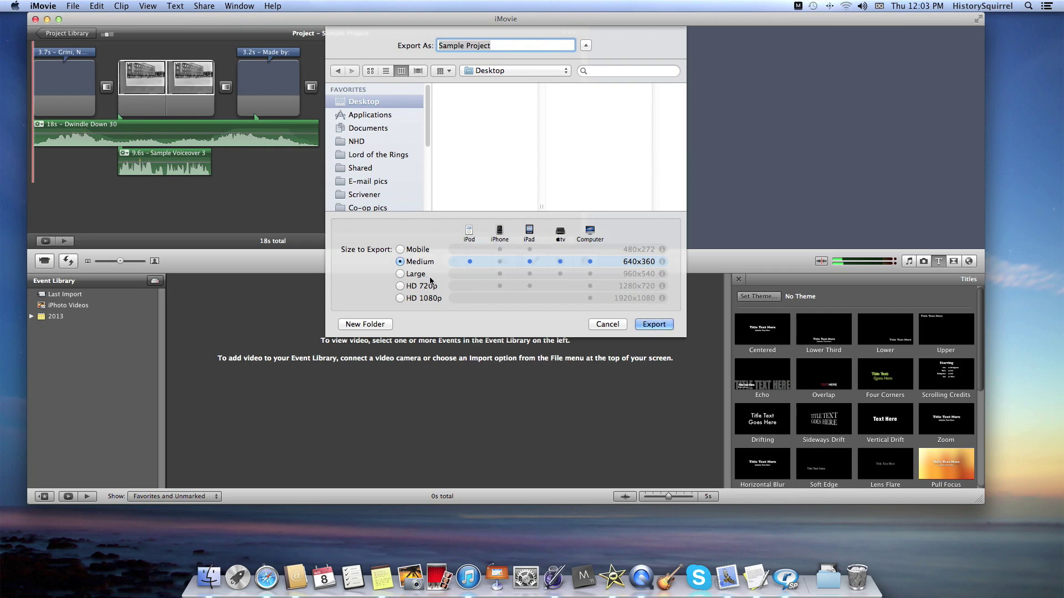
Step: Export the movie at HD 1080p size as Sample Project.mov to the Desktop
left_click(400, 298)
left_click(653, 325)
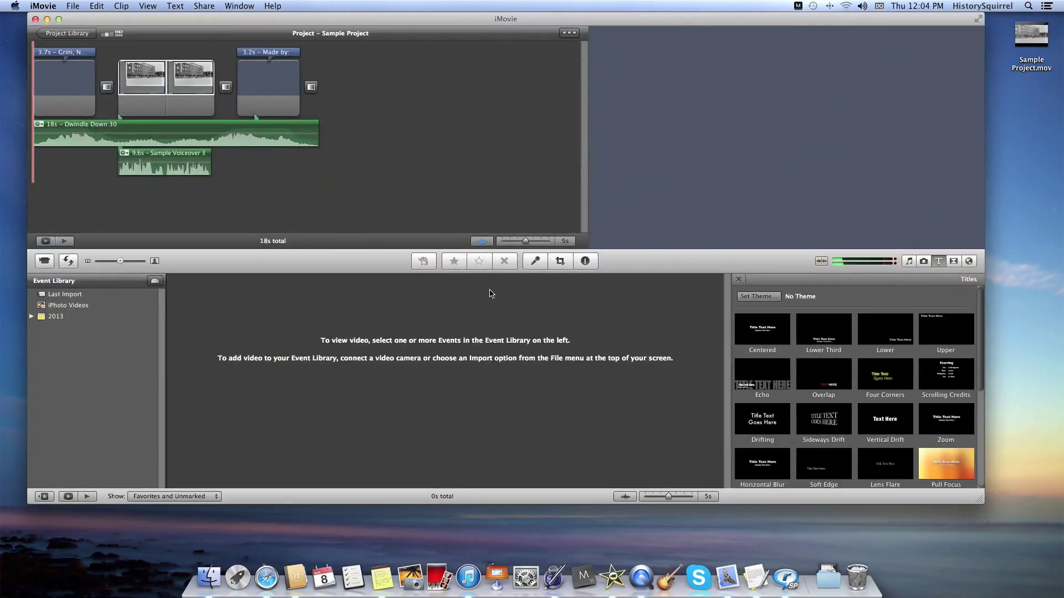
mouse_move(1033, 58)
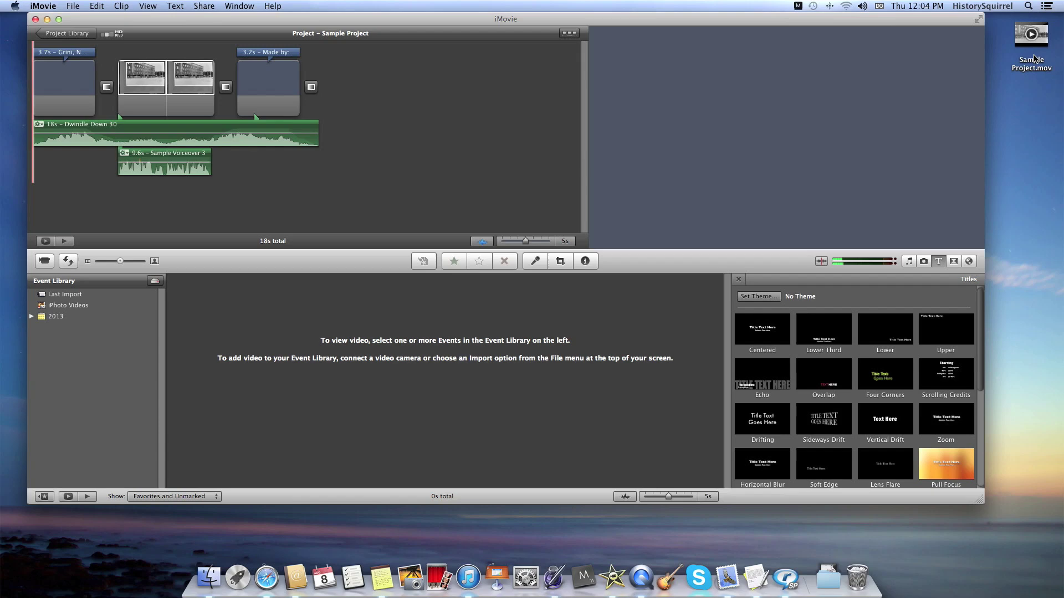